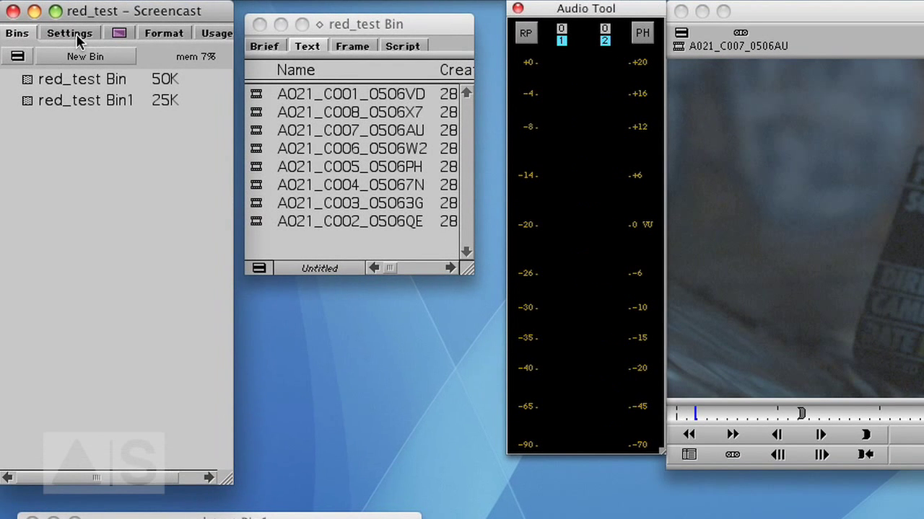
- Open the Keyboard settings of the Screencast user profile and move the keyboard layout window over the Composer area
left_click(42, 29)
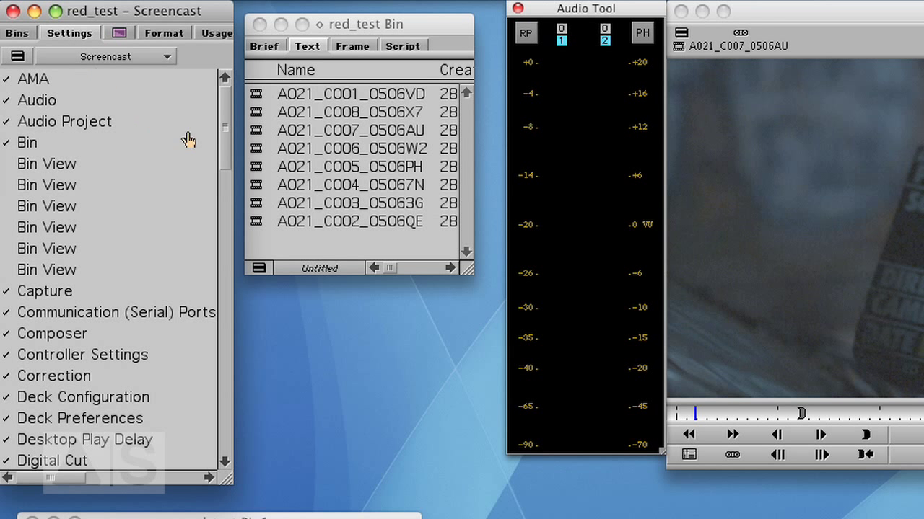
key("k")
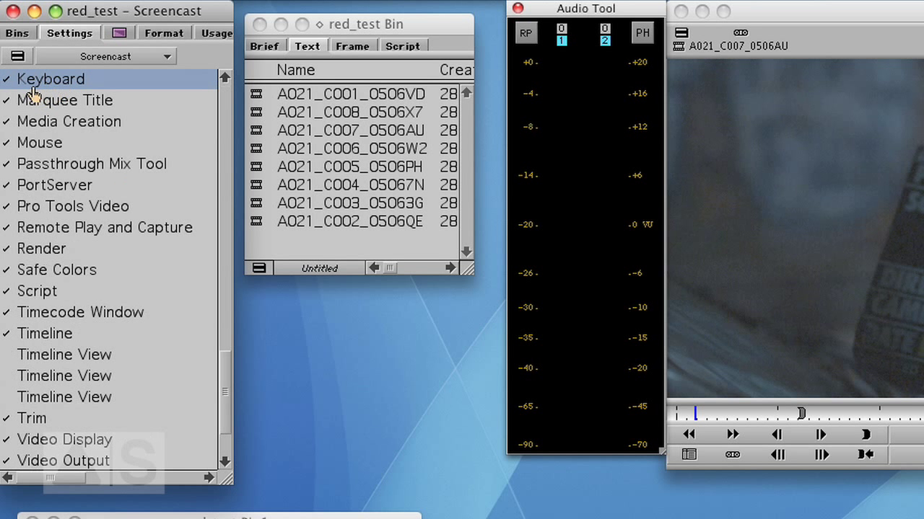
double_click(34, 84)
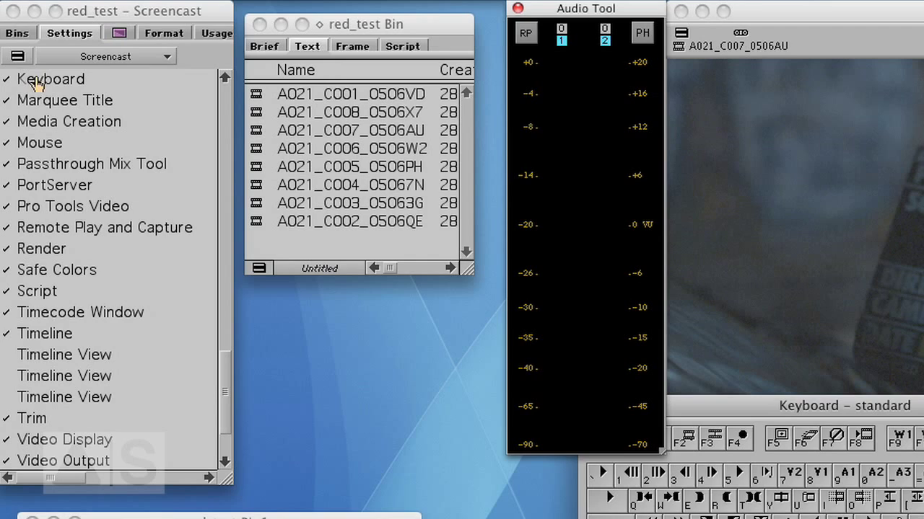
left_click_drag(868, 409, 830, 289)
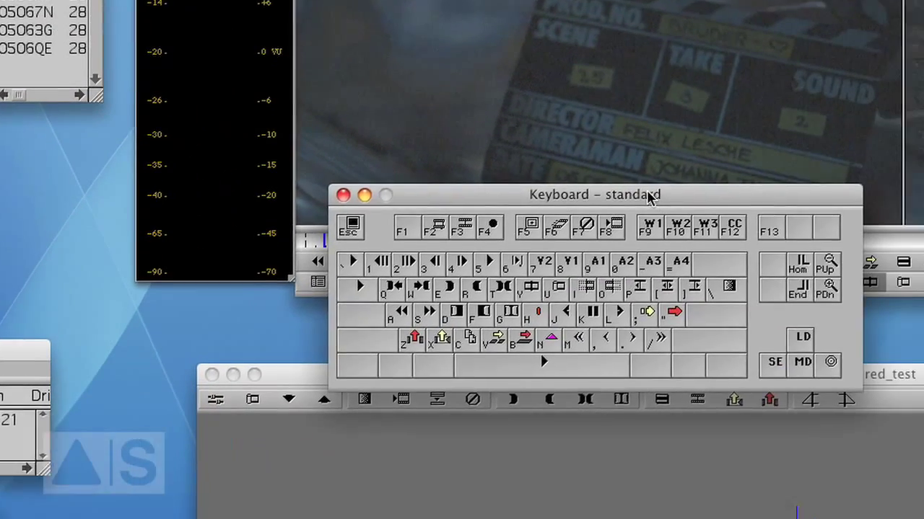
left_click_drag(649, 196, 621, 199)
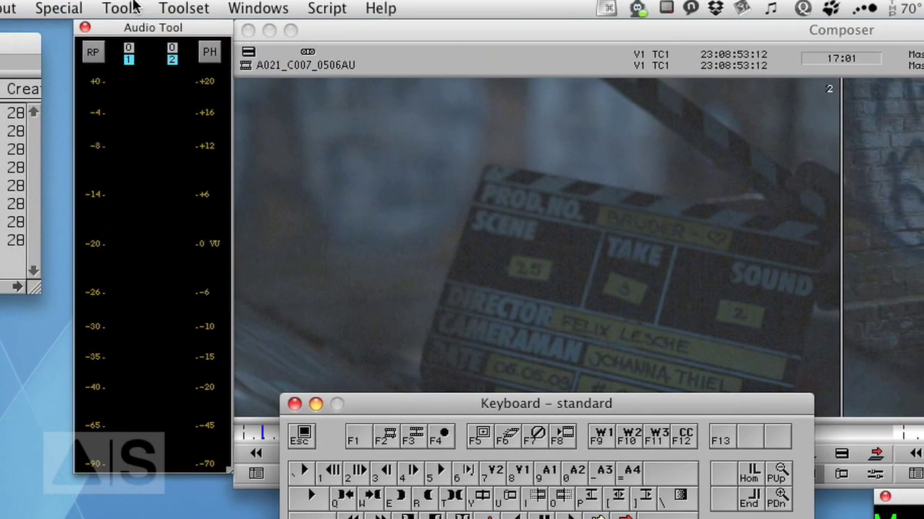
- Open the Command Palette and assign the Fast Menu command to the F13 key
left_click(122, 9)
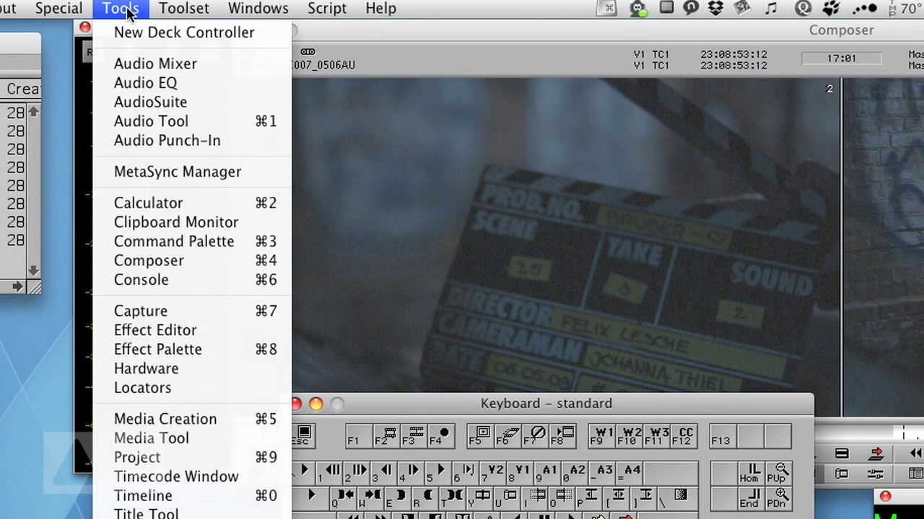
left_click(181, 241)
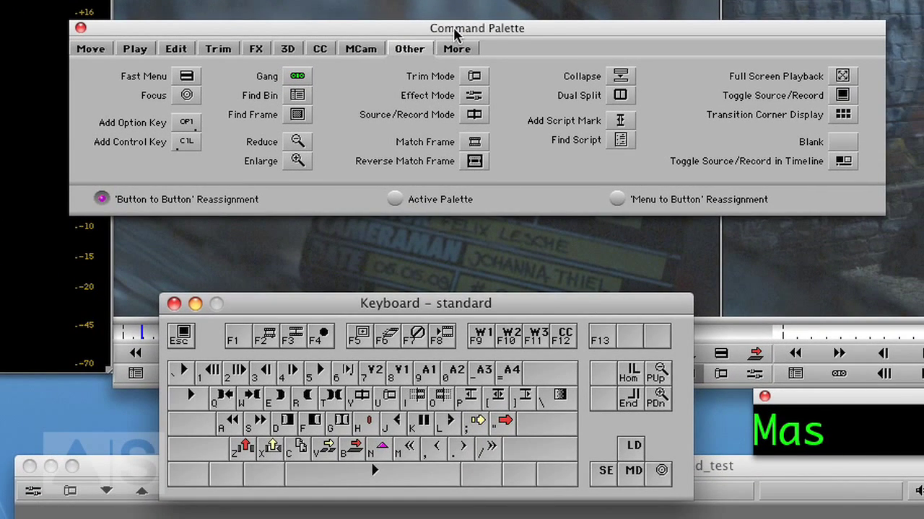
left_click_drag(462, 33, 440, 43)
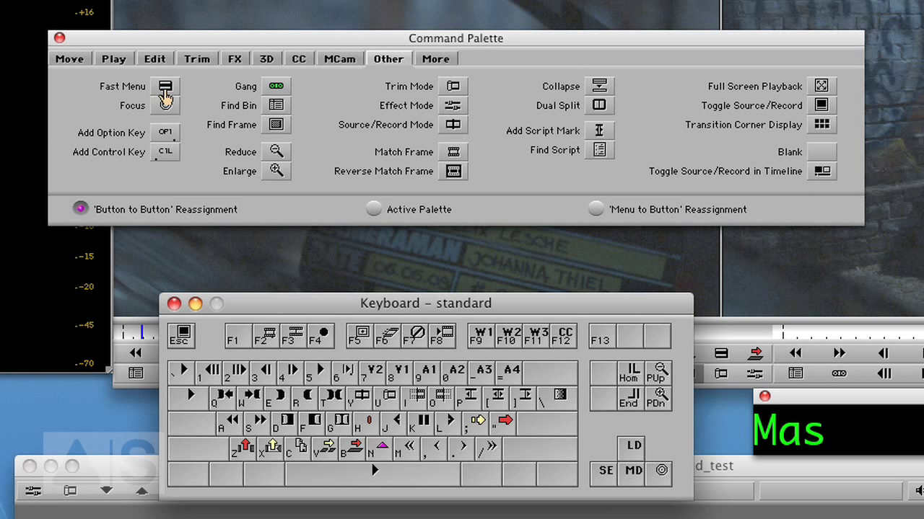
left_click_drag(165, 93, 605, 349)
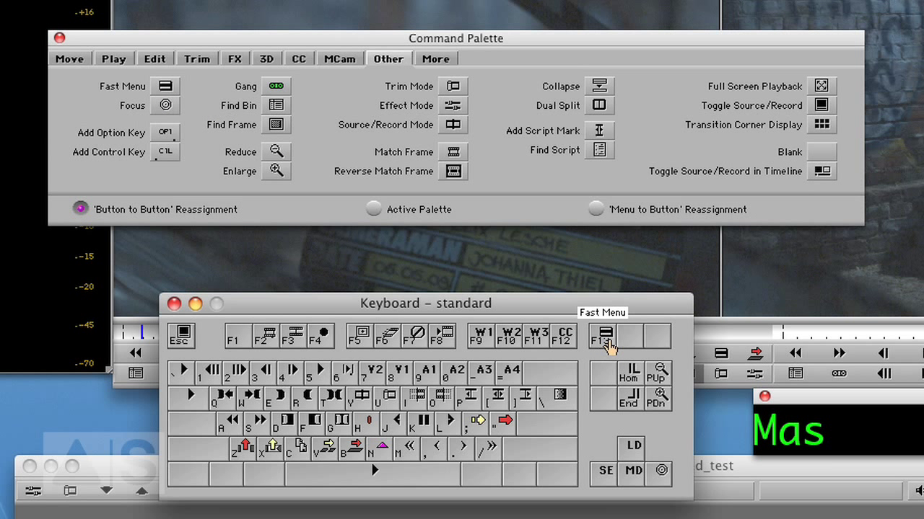
- Switch the Command Palette to Active Palette and run Match Frame on the current timeline frame
left_click(374, 210)
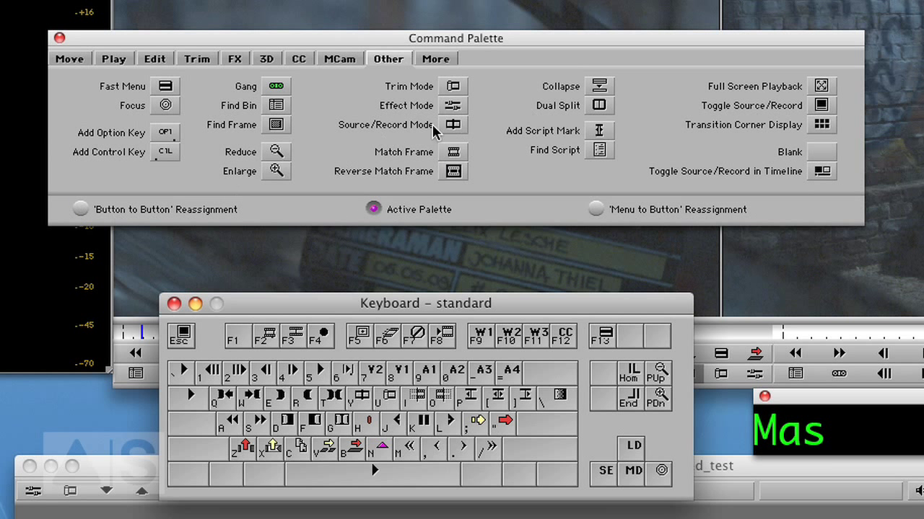
left_click_drag(466, 39, 0, 53)
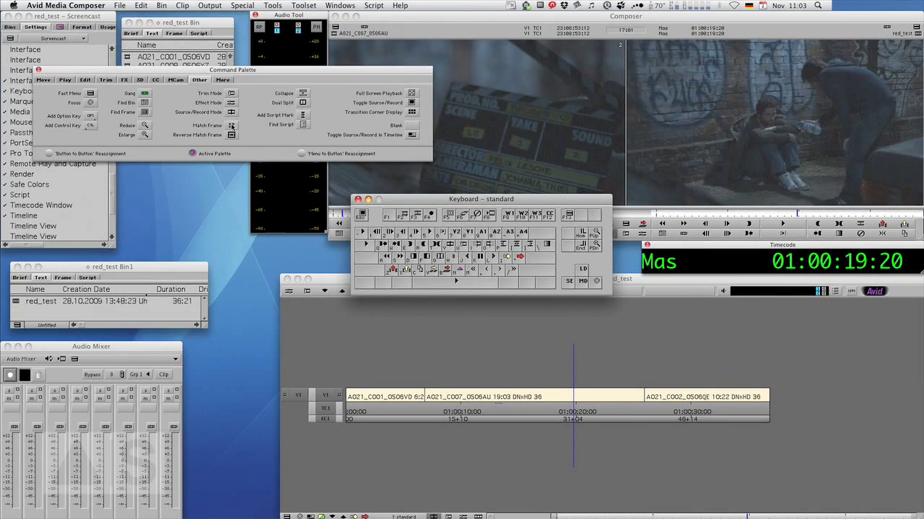
left_click(232, 126)
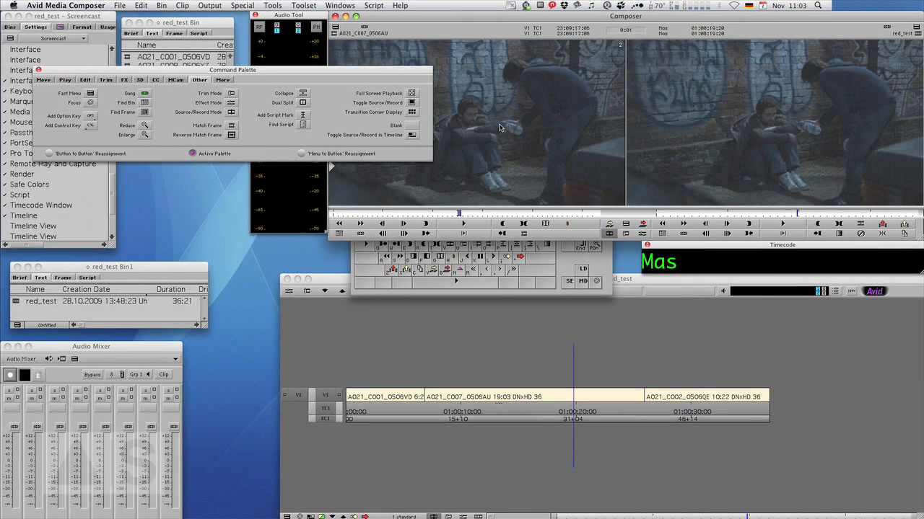
left_click_drag(334, 69, 581, 57)
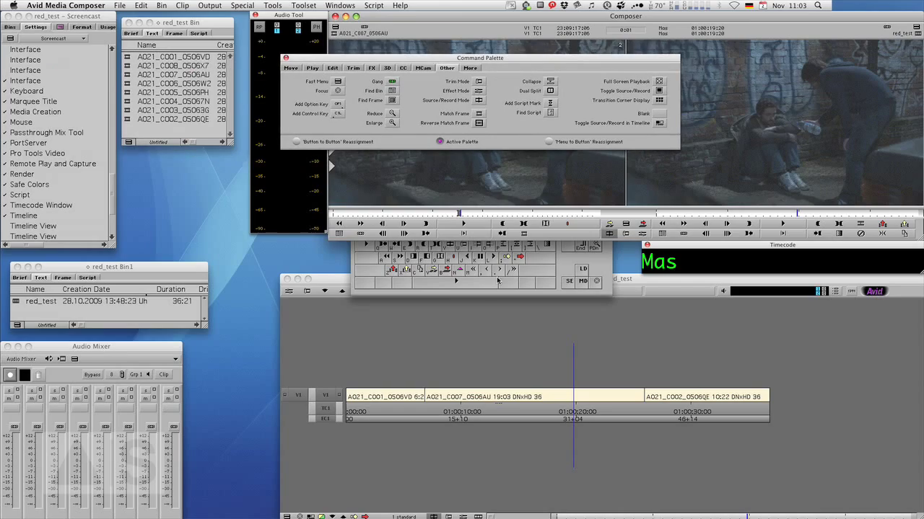
- Enable 'Menu to Button' Reassignment and assign the Console command to the F13 key
left_click(496, 281)
left_click(549, 141)
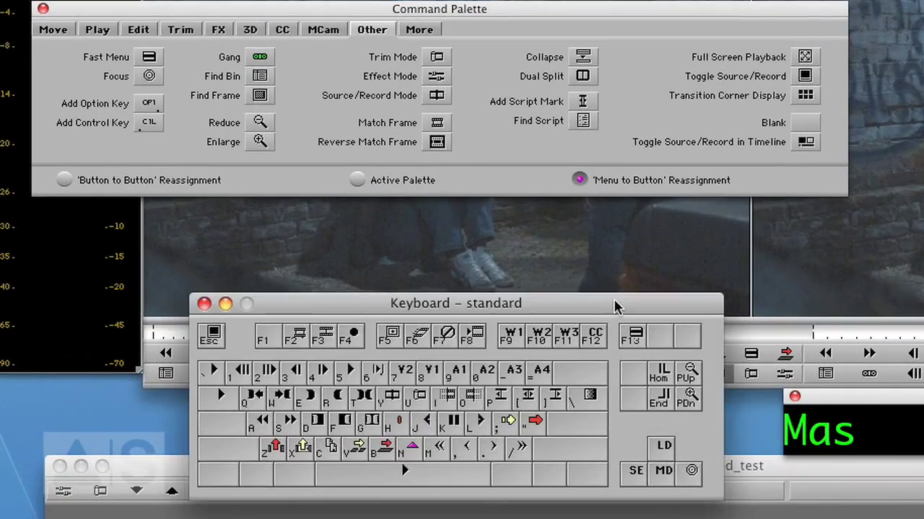
left_click_drag(615, 307, 588, 321)
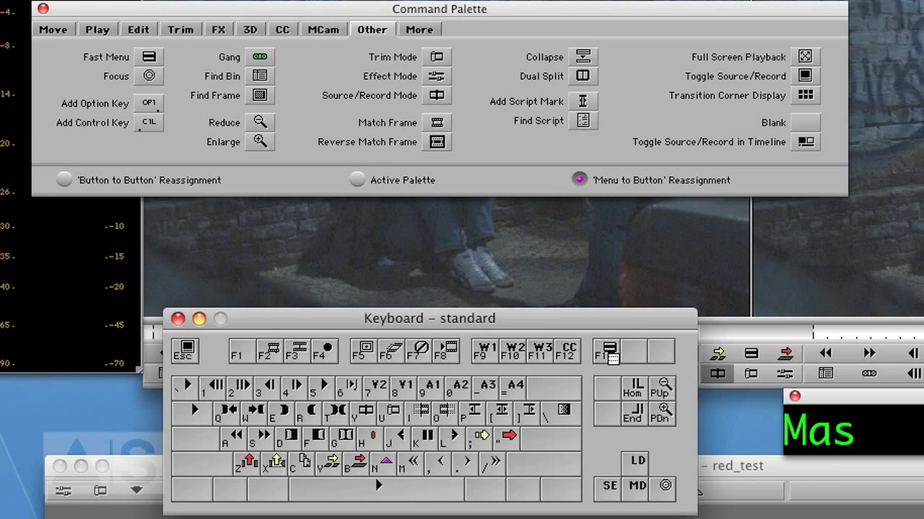
left_click(608, 353)
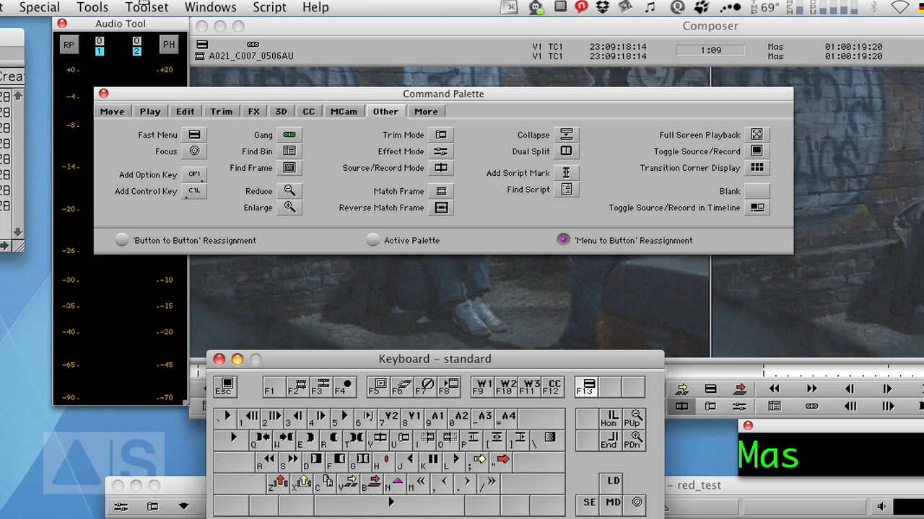
left_click(92, 9)
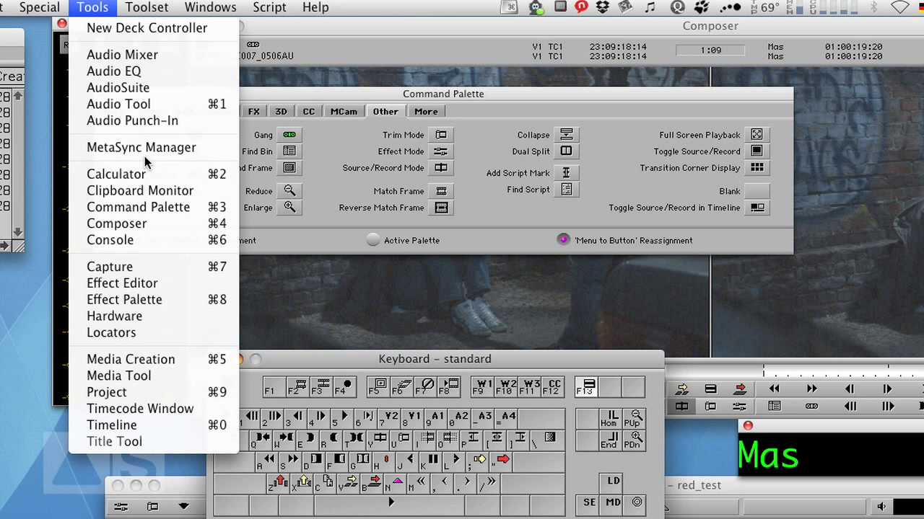
left_click(132, 240)
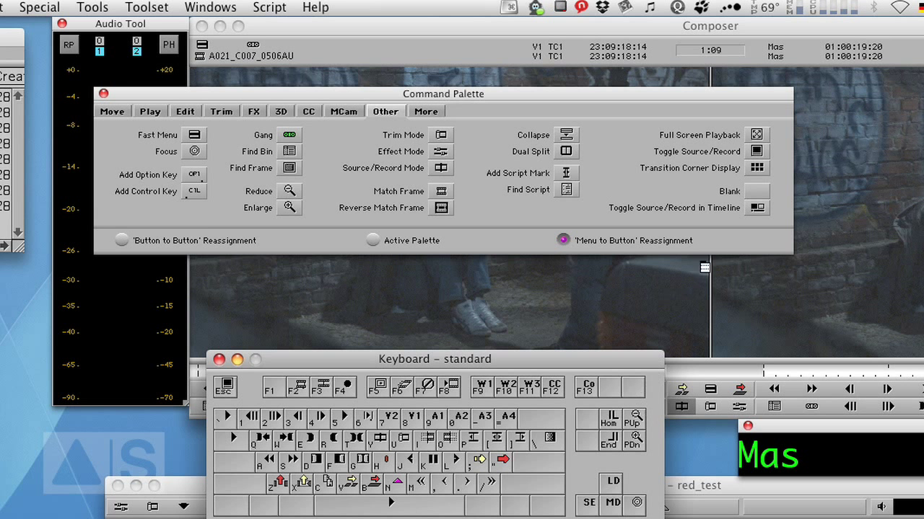
- Return to 'Button to Button' Reassignment, clear the F13 key with the Blank command and close the Command Palette
left_click(125, 242)
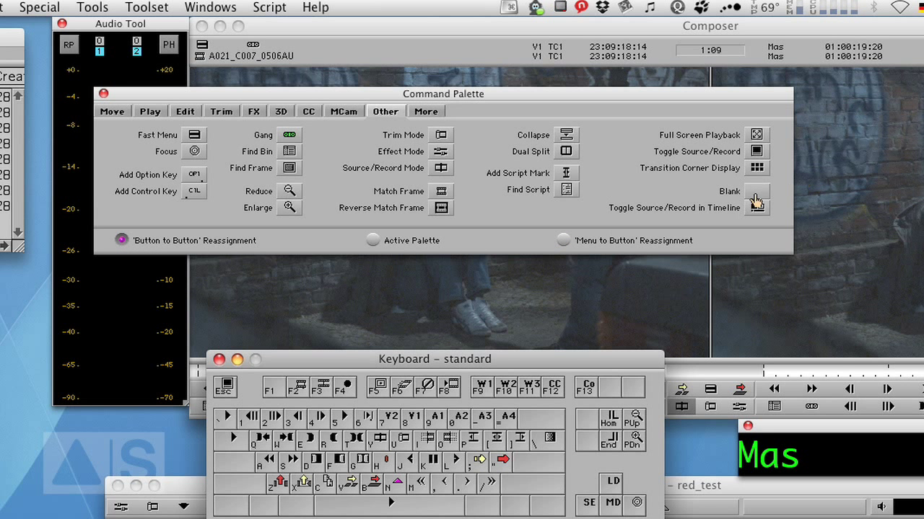
left_click(103, 94)
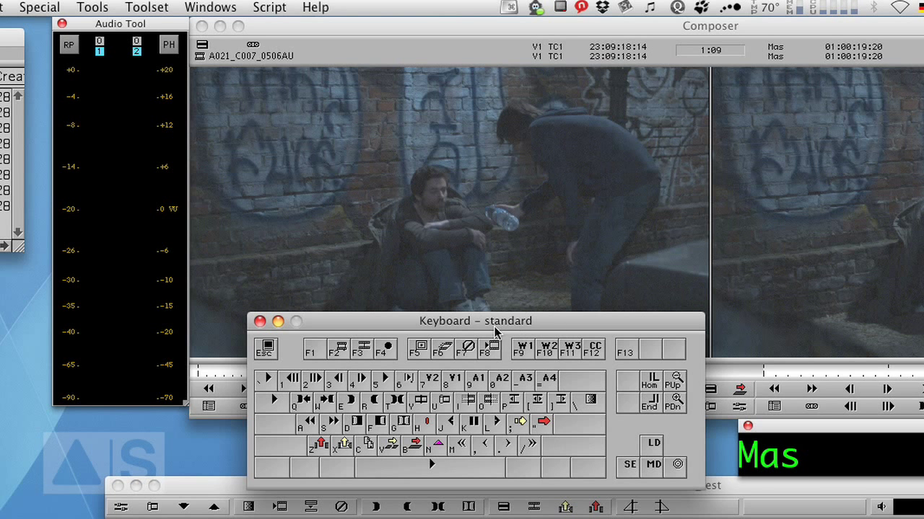
left_click_drag(495, 330, 456, 320)
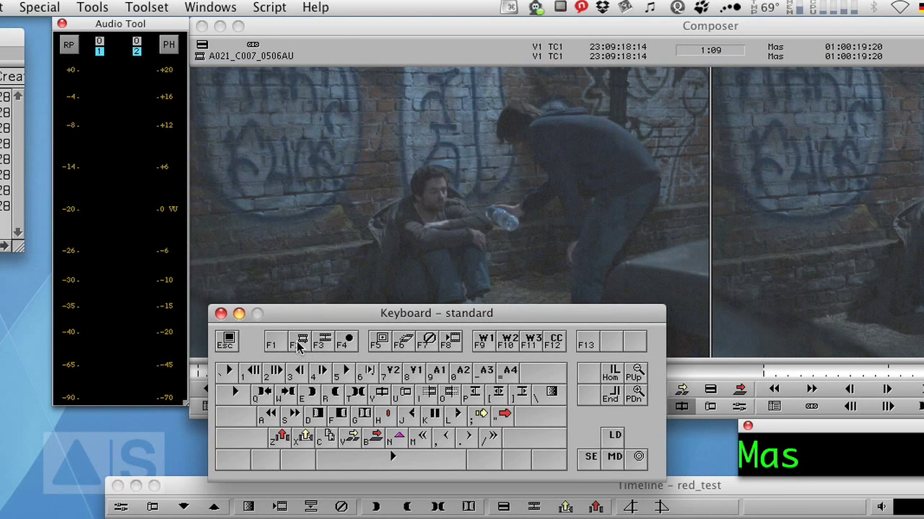
- Park the playhead at 01:00:30:15 in the last timeline clip and match-frame it into the source monitor
left_click_drag(339, 320, 99, 426)
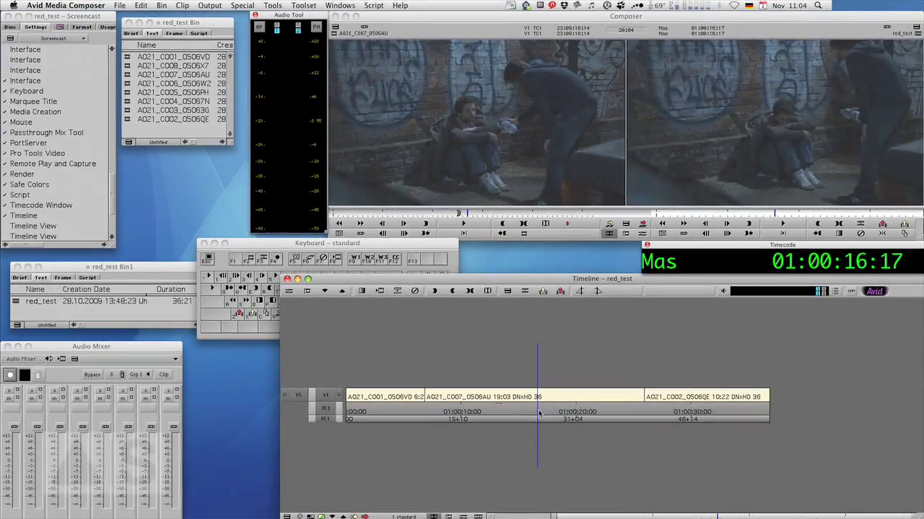
left_click_drag(623, 411, 697, 411)
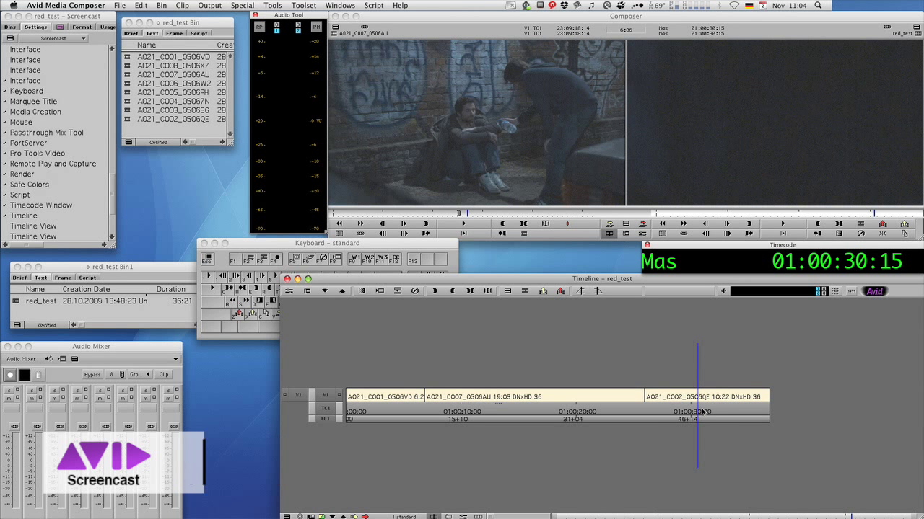
key("F2")
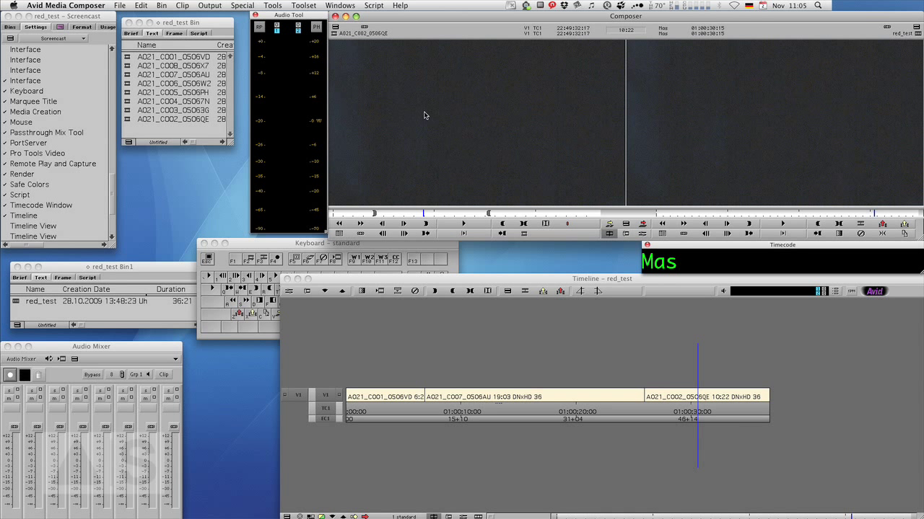
- Reopen the Command Palette and add the Option key modifier to the Match Frame command on F2
left_click_drag(275, 243, 259, 243)
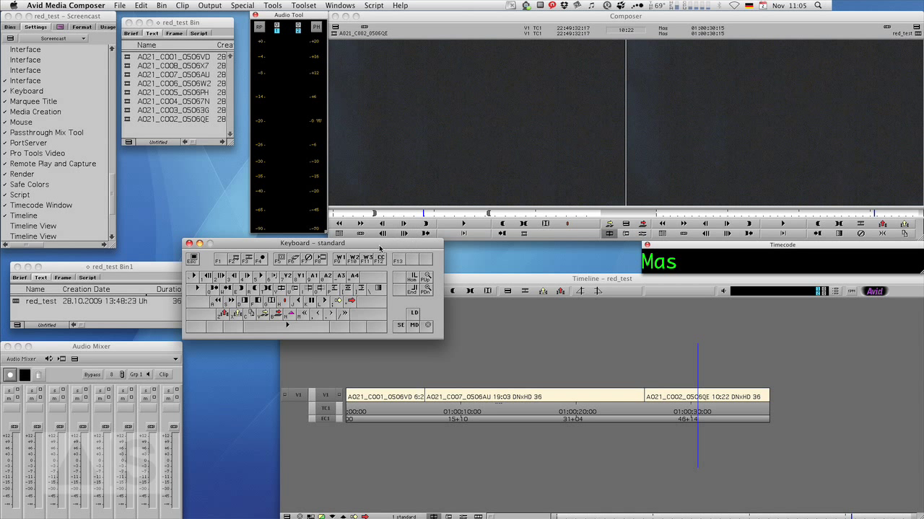
left_click_drag(386, 245, 503, 229)
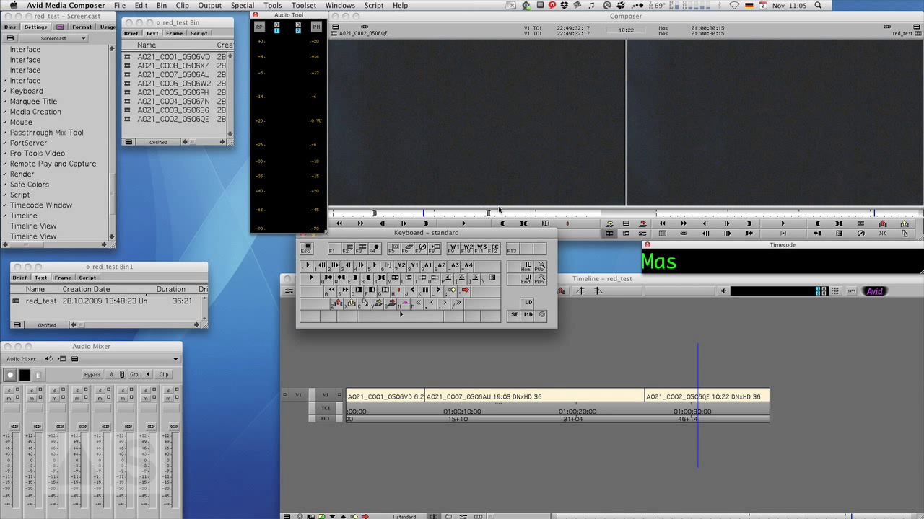
left_click_drag(418, 235, 453, 231)
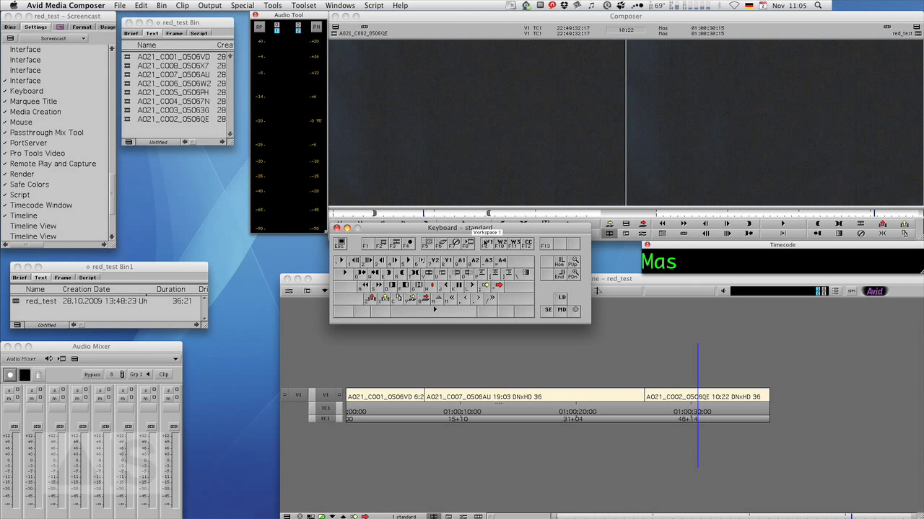
left_click_drag(446, 231, 479, 225)
key("super+3")
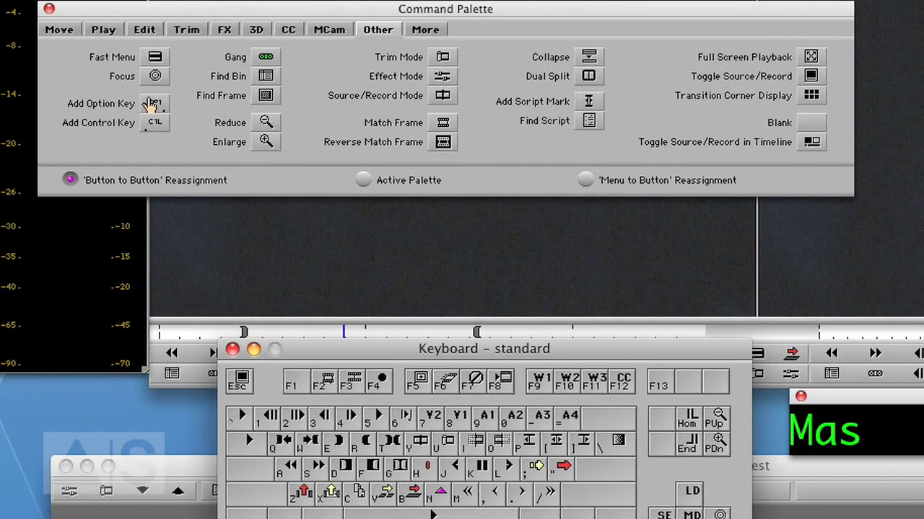
left_click_drag(151, 106, 326, 386)
left_click_drag(359, 352, 333, 363)
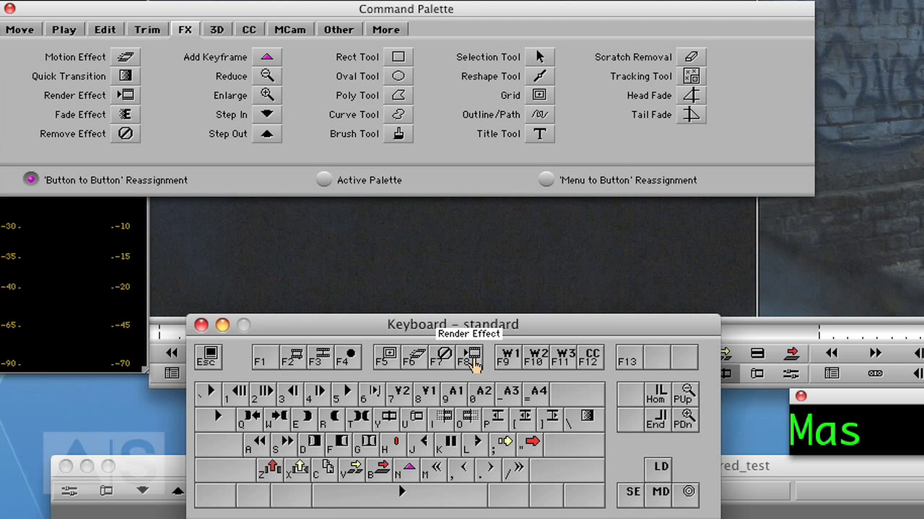
- Look up the Render In/Out command among the clip commands and close the Command Palette
key("shift")
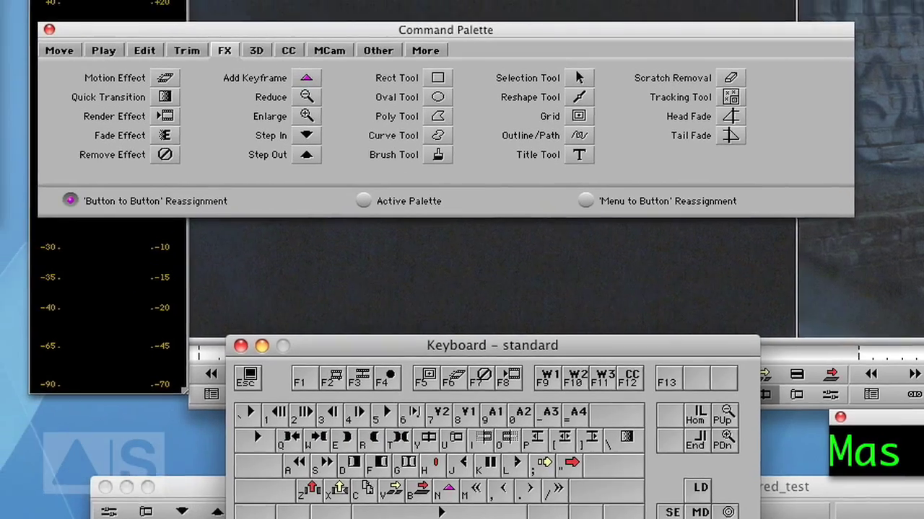
left_click(41, 9)
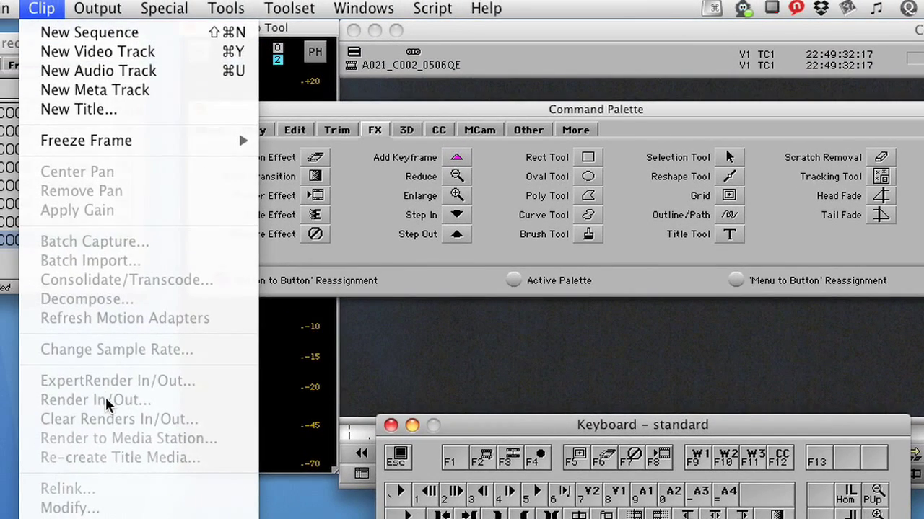
left_click(106, 398)
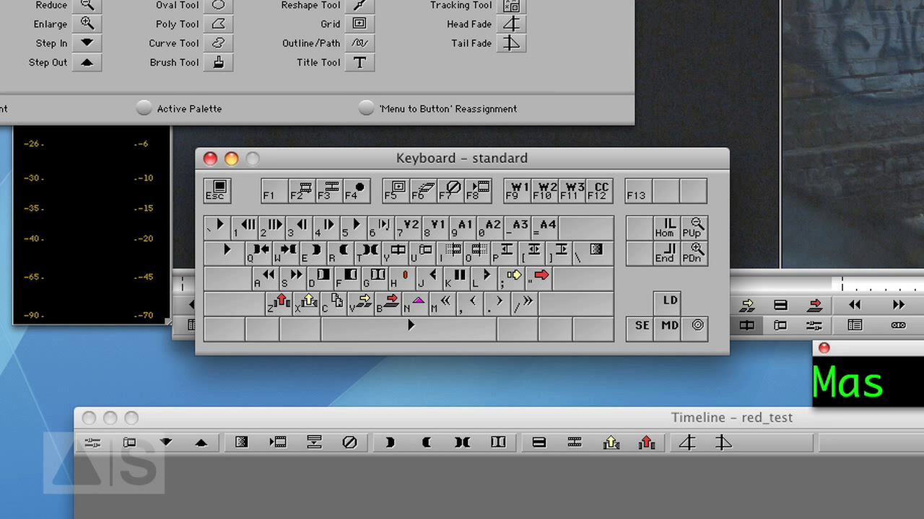
key("super+w")
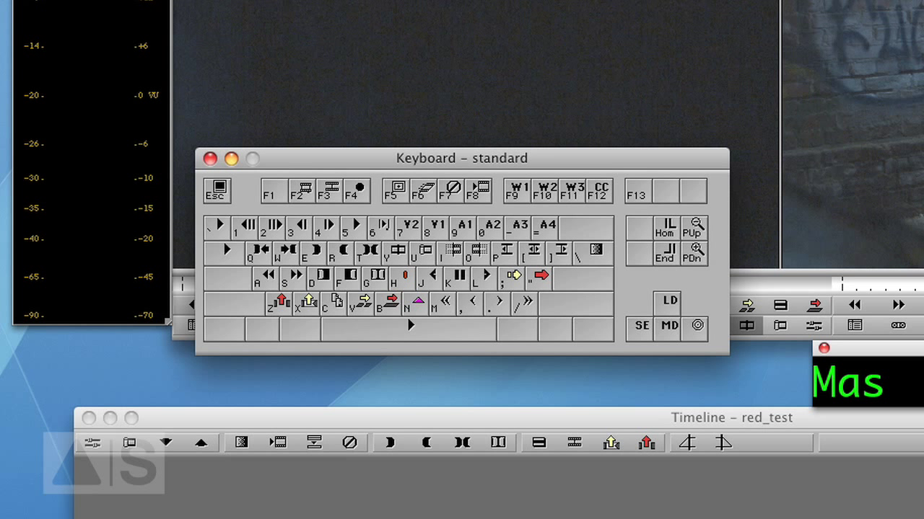
- Move the timeline playhead to 01:00:10:10 in the A021_C007_0506AU clip
left_click(404, 514)
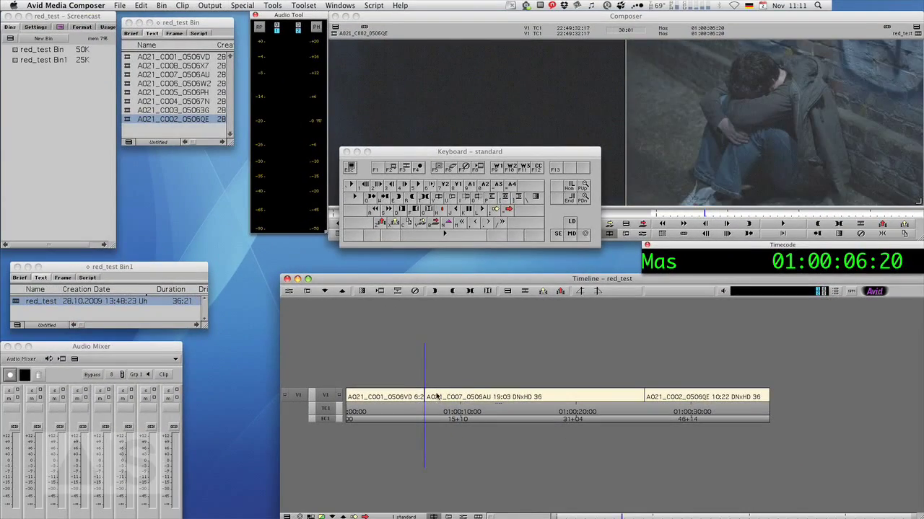
left_click_drag(426, 412, 465, 416)
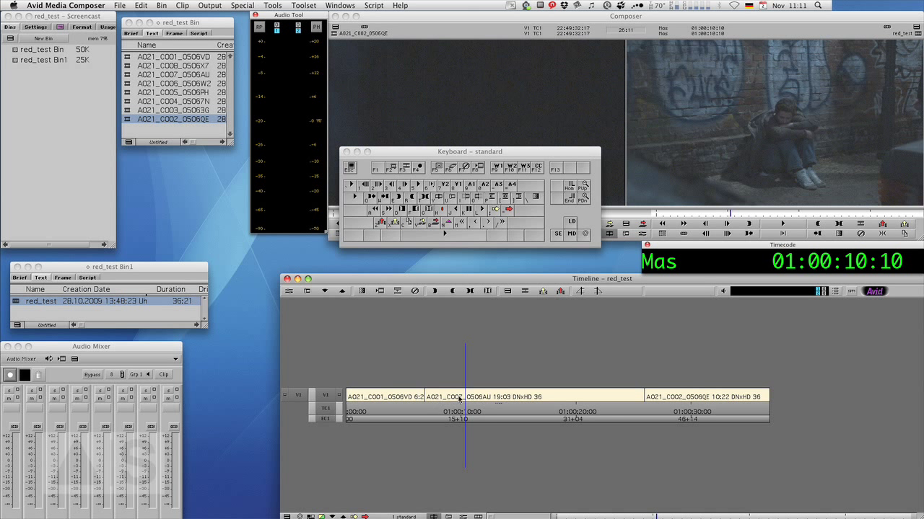
- Trim both ends of the A021_C007_0506AU clip at the playhead to shorten it to 2:03
mouse_move(490, 414)
left_mouse_down()
mouse_move(596, 411)
mouse_move(425, 412)
mouse_move(482, 417)
left_mouse_up()
key("i")
key("o")
key("o")
key("i")
key("o")
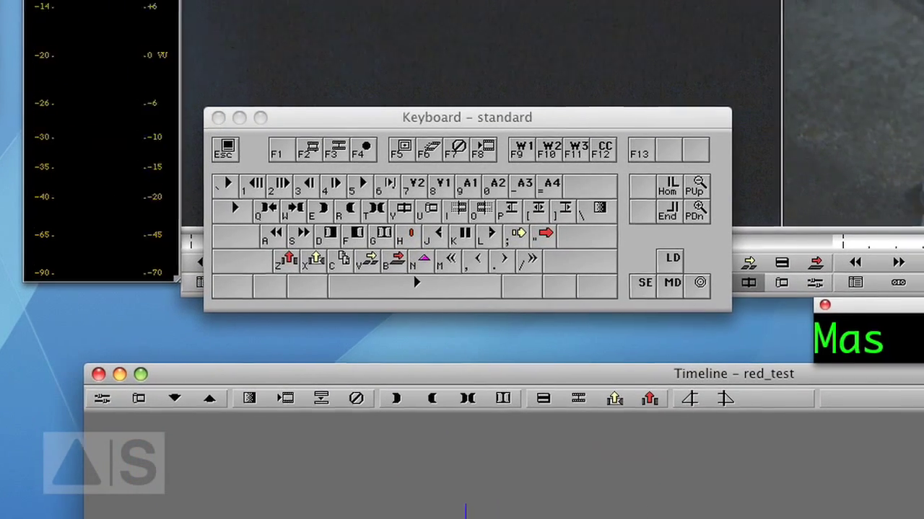
- Park the playhead at 01:00:12:19 in the A021_C002_0506QE clip and zoom the timeline in and out around it
left_click_drag(389, 489, 320, 359)
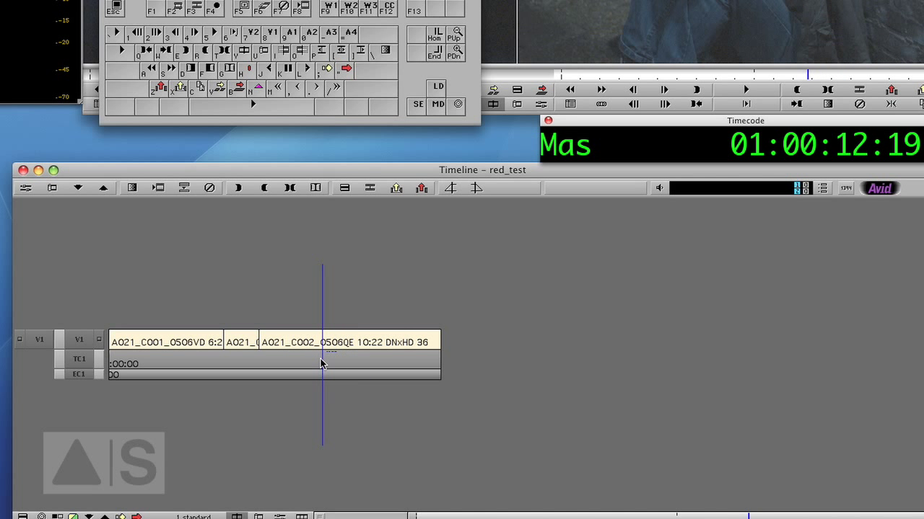
key("super+bracketright")
key("super+bracketright")
key("super+bracketright")
key("super+bracketright")
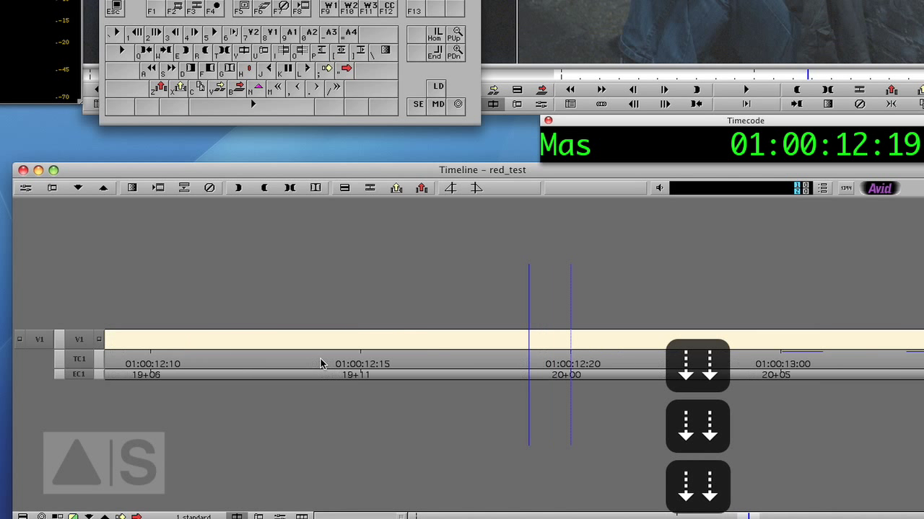
key("super+bracketleft")
key("super+bracketleft")
key("super+bracketleft")
key("super+bracketleft")
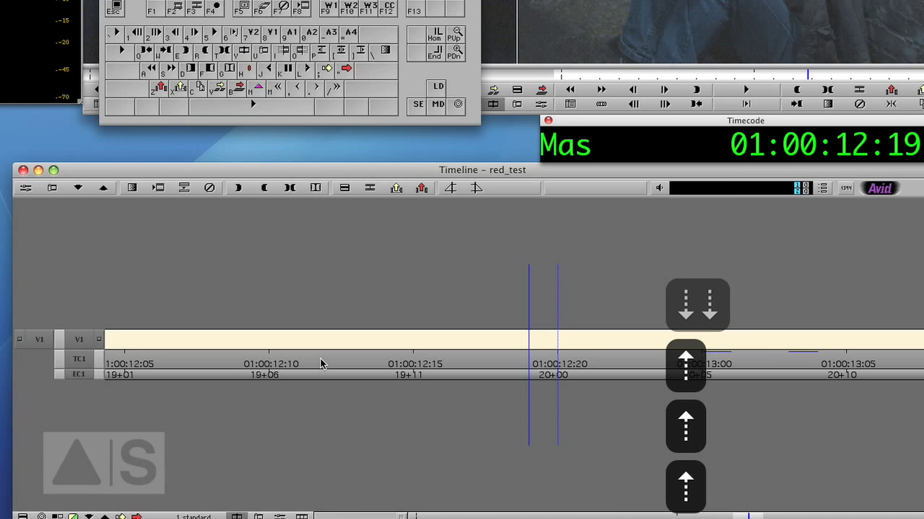
key("super+bracketleft")
key("super+bracketleft")
key("super+bracketleft")
key("super+bracketright")
key("super+bracketright")
key("super+bracketright")
key("super+bracketright")
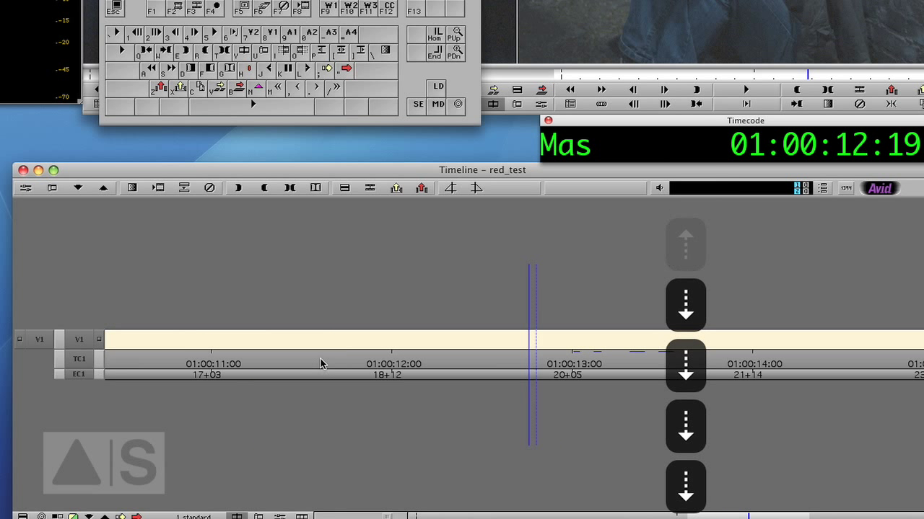
key("super+bracketleft")
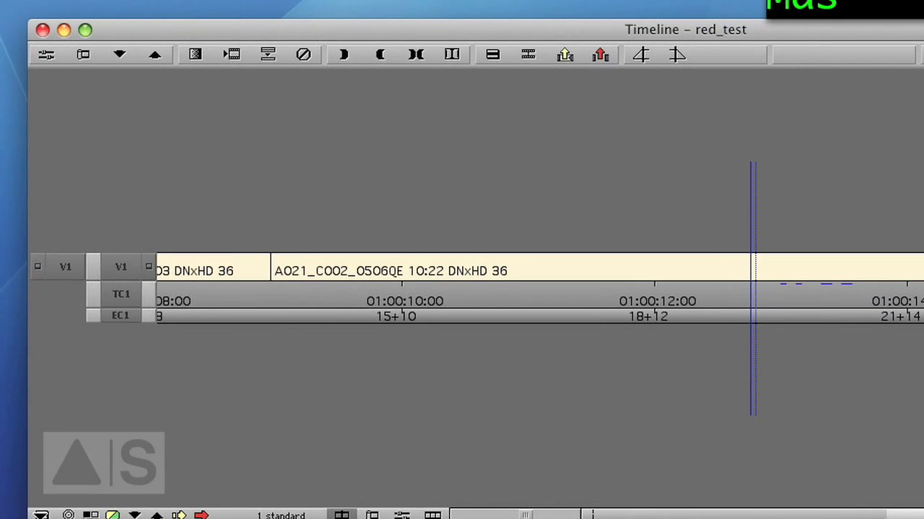
- Look up the timeline's More Detail and Less Detail commands and zoom the timeline around the playhead at 01:00:12:09
left_click(41, 515)
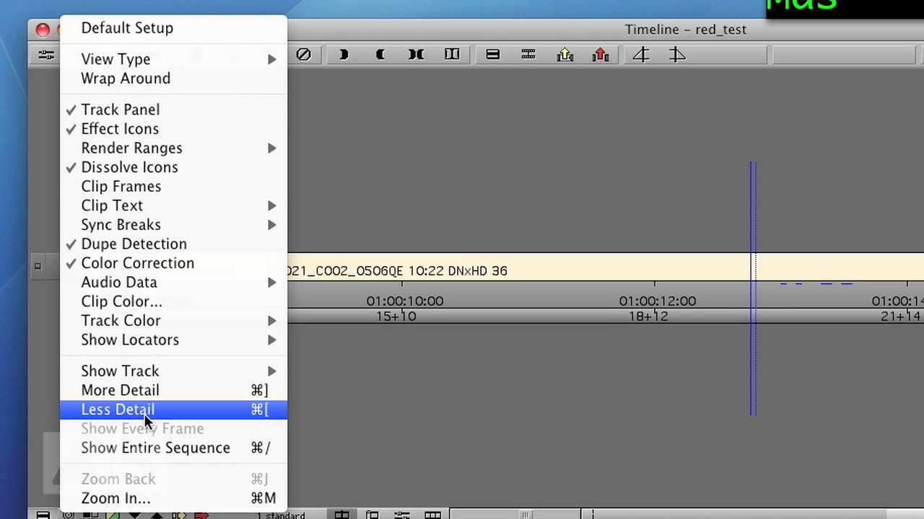
left_click(49, 433)
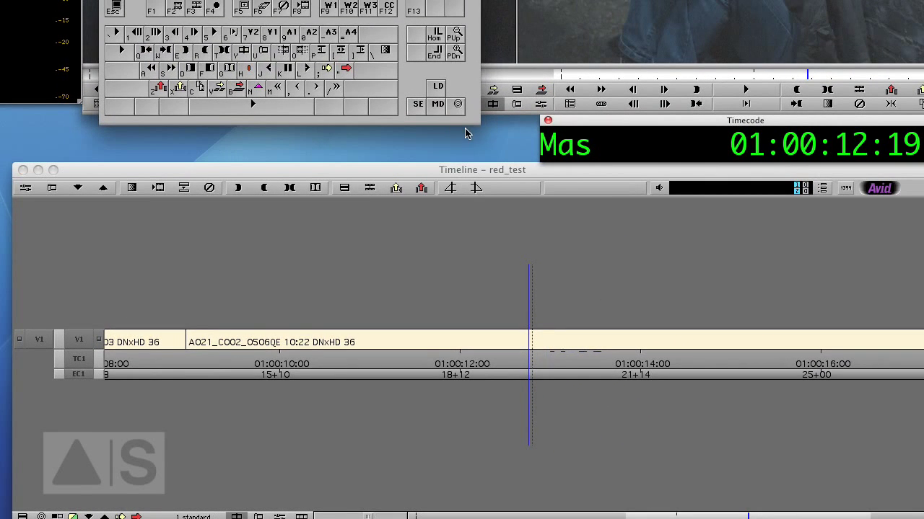
left_click_drag(515, 322, 486, 351)
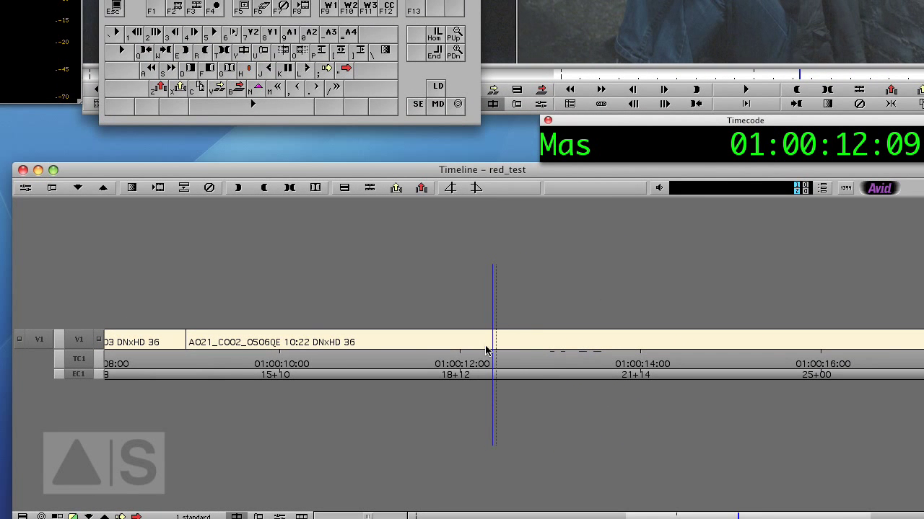
key("Right")
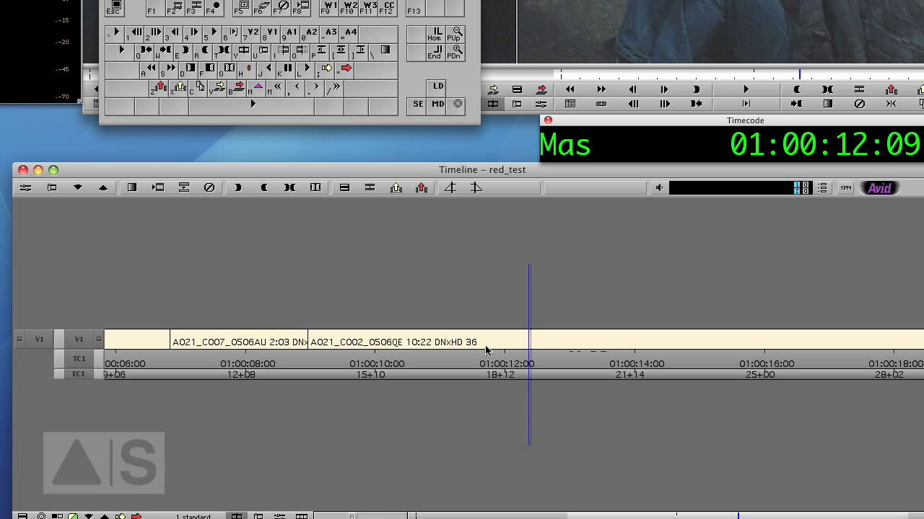
key("super+bracketleft")
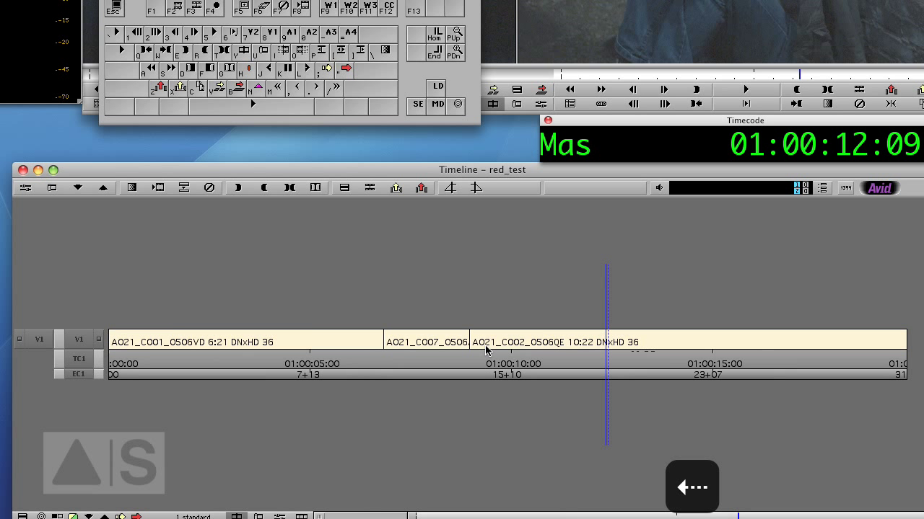
key("super+bracketright")
key("super+bracketleft")
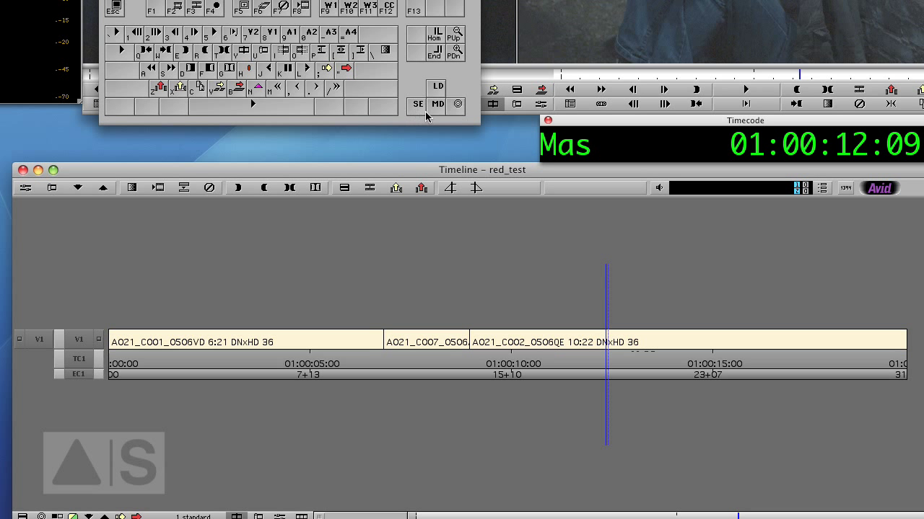
- Look up the Show Entire Sequence command and move the playhead to 01:00:07:10 in the A021_C007_0506AU clip
left_click(22, 517)
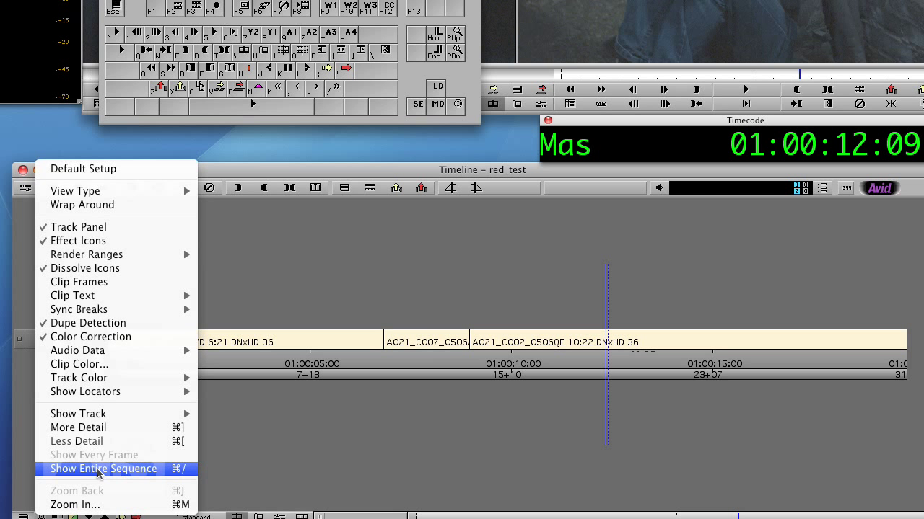
left_click(315, 438)
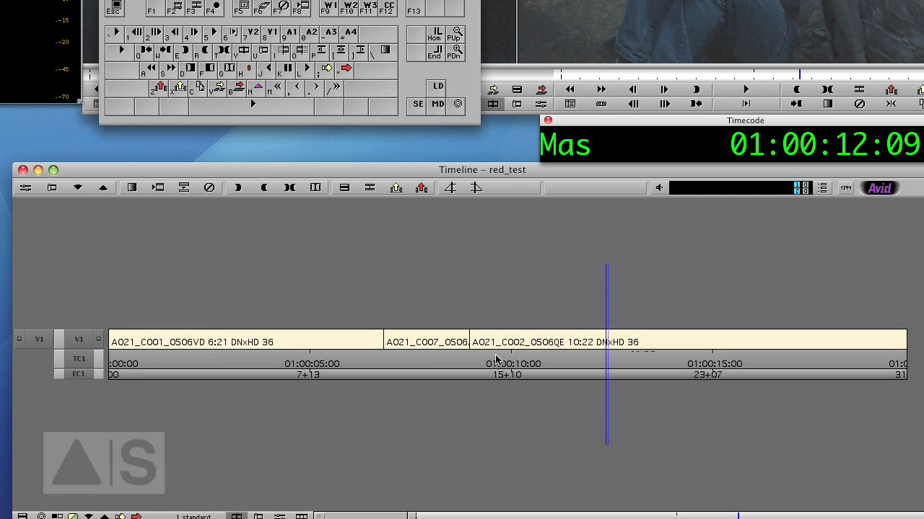
left_click_drag(492, 360, 424, 363)
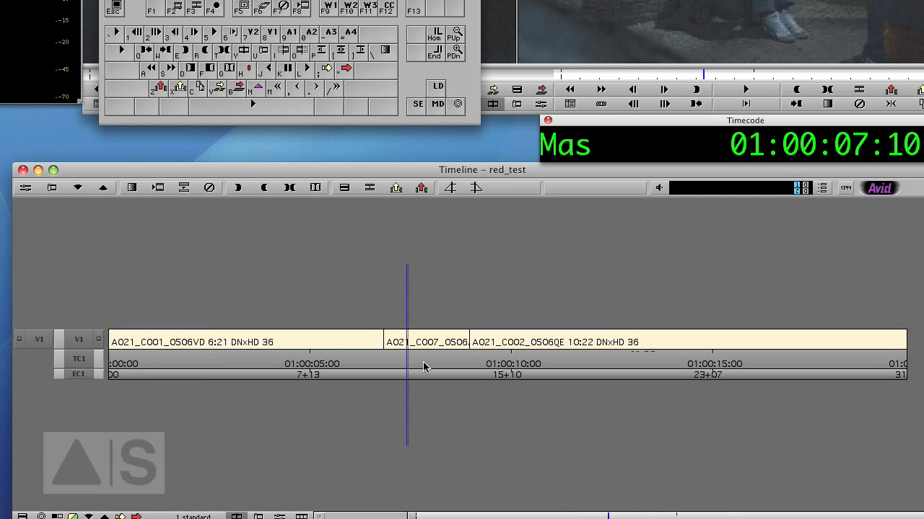
key("Right")
key("super+bracketleft")
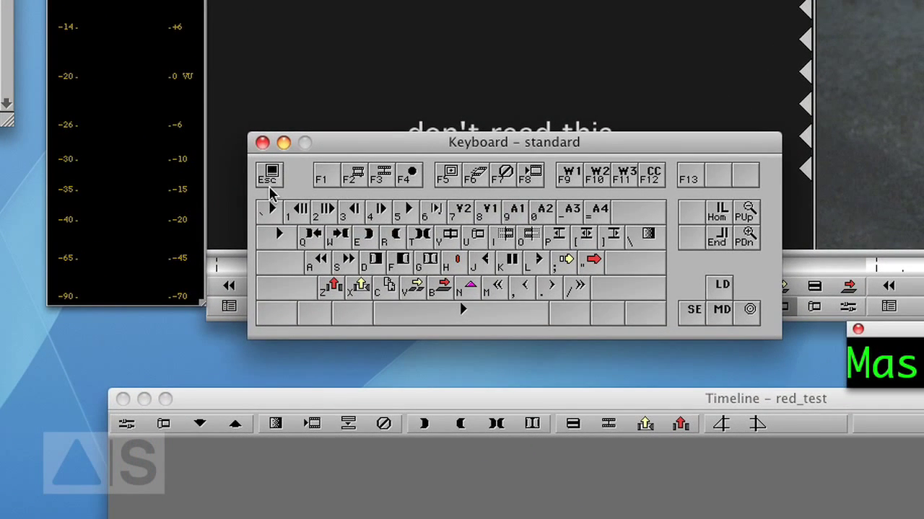
- Examine the Shift-modified key assignments in the Keyboard settings and close the Keyboard window
key("shift")
key("shift")
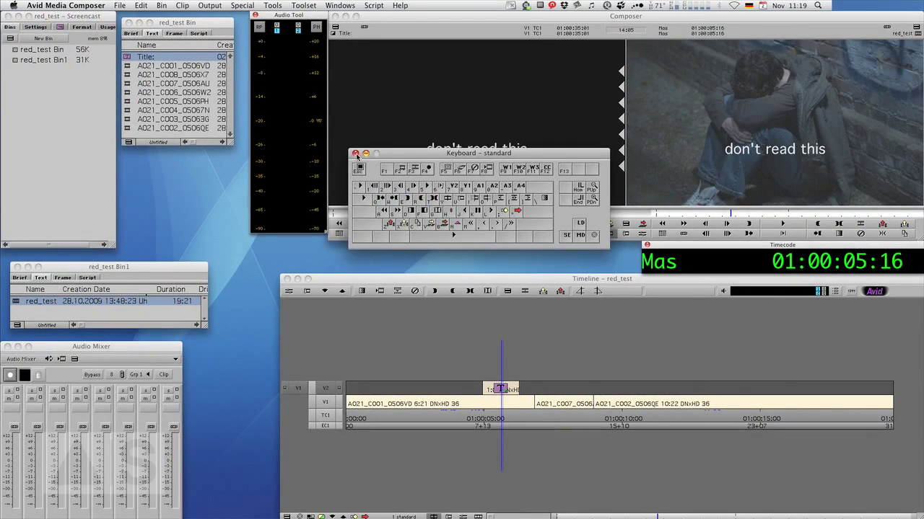
left_click(267, 142)
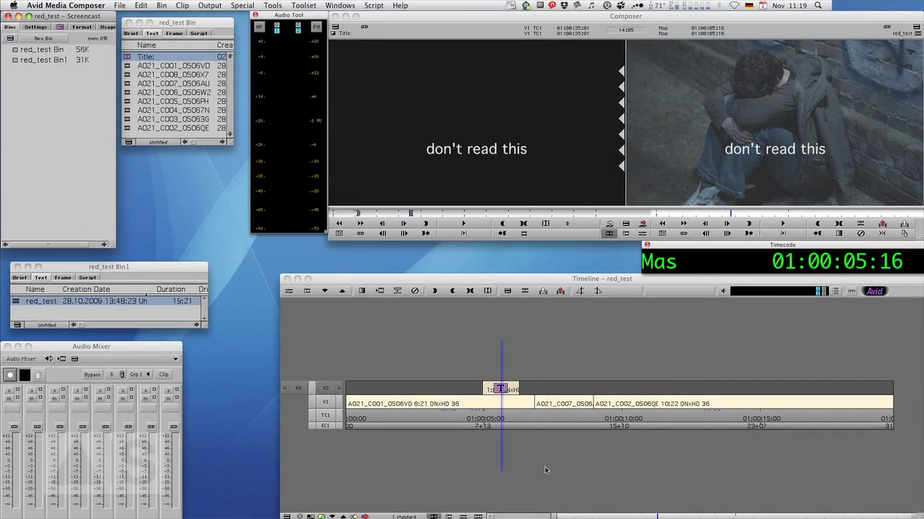
- Toggle the timeline to the source title clip and back to the red_test sequence
left_click(493, 433)
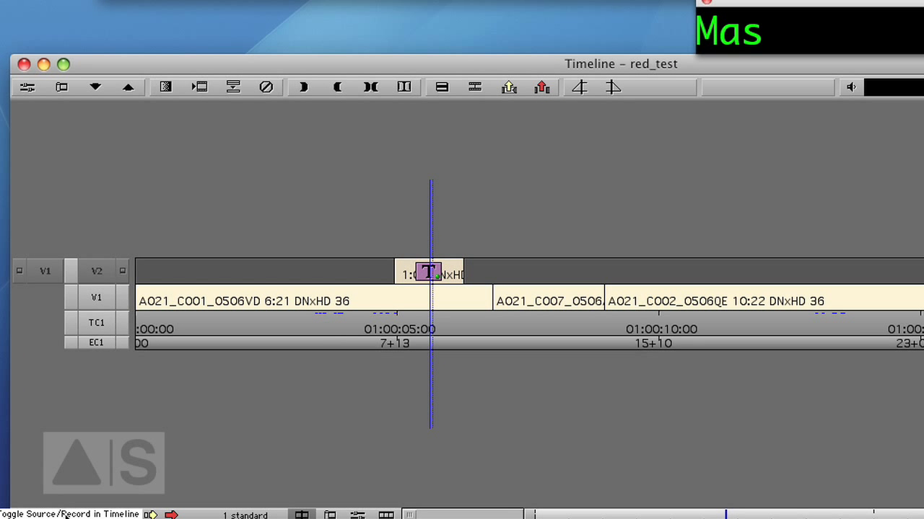
left_click(68, 515)
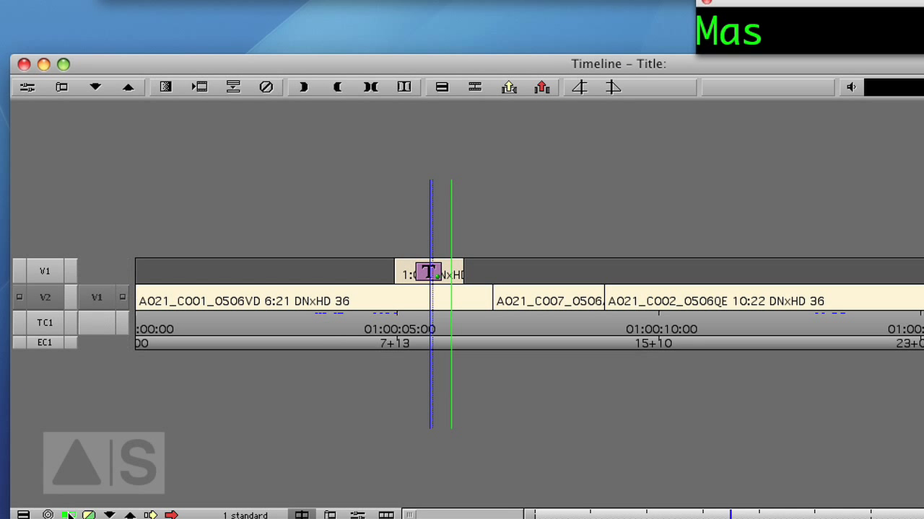
left_click(68, 515)
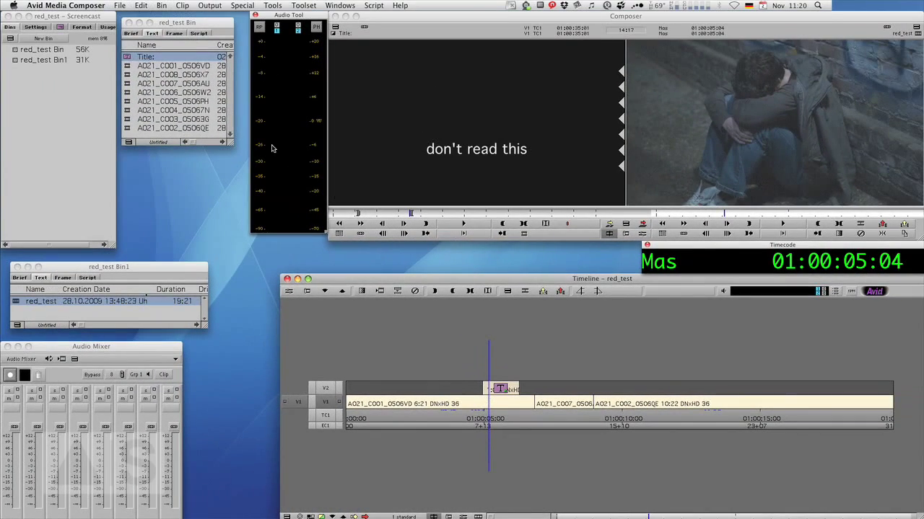
- Load A021_C001_0506VD into the source monitor and scrub it to 22:47:09:20
double_click(126, 66)
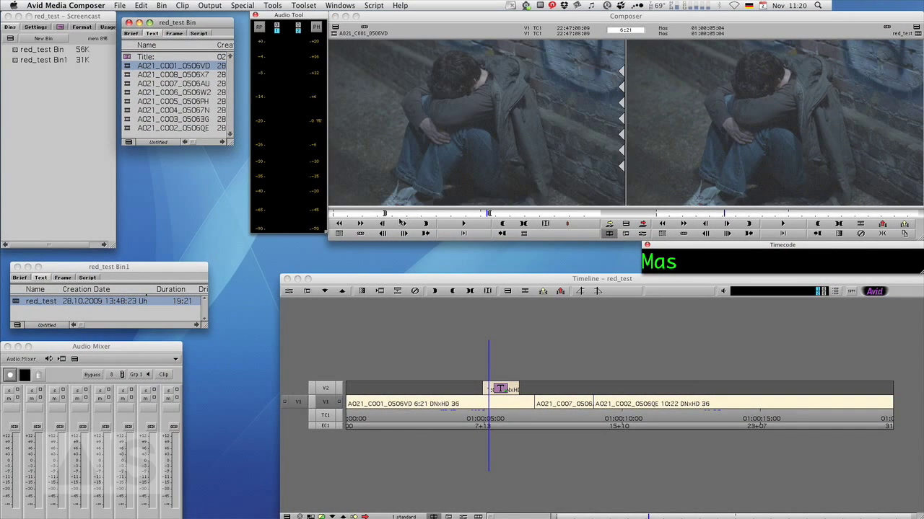
left_click_drag(379, 214, 350, 215)
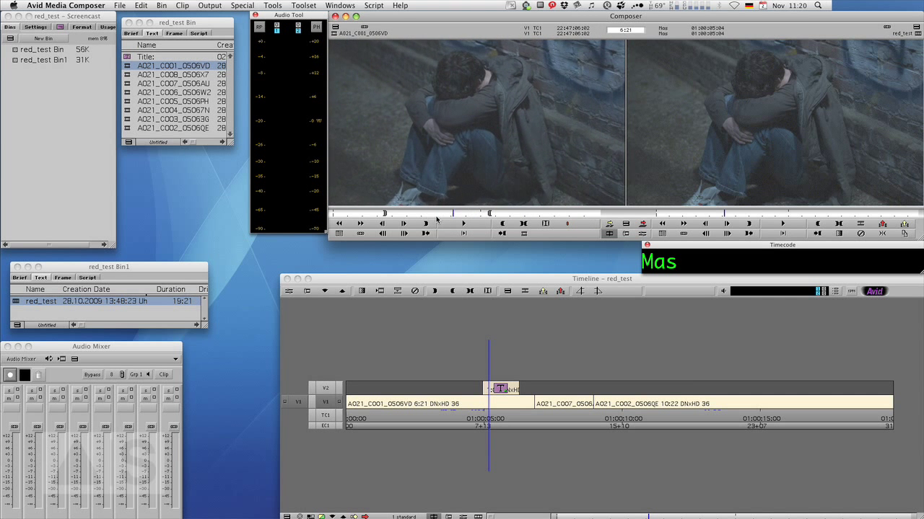
left_click(356, 214)
left_click_drag(354, 214, 507, 216)
- Park the sequence playhead at 01:00:09:21 and zoom the red_test timeline in and out
left_click_drag(485, 430, 618, 425)
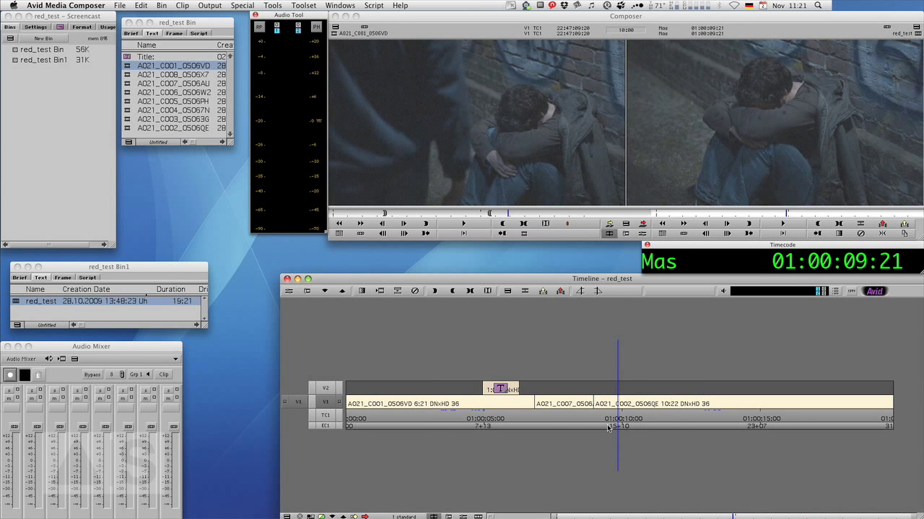
key("Down")
key("Down")
key("Down")
key("Up")
key("Up")
key("Up")
key("Left")
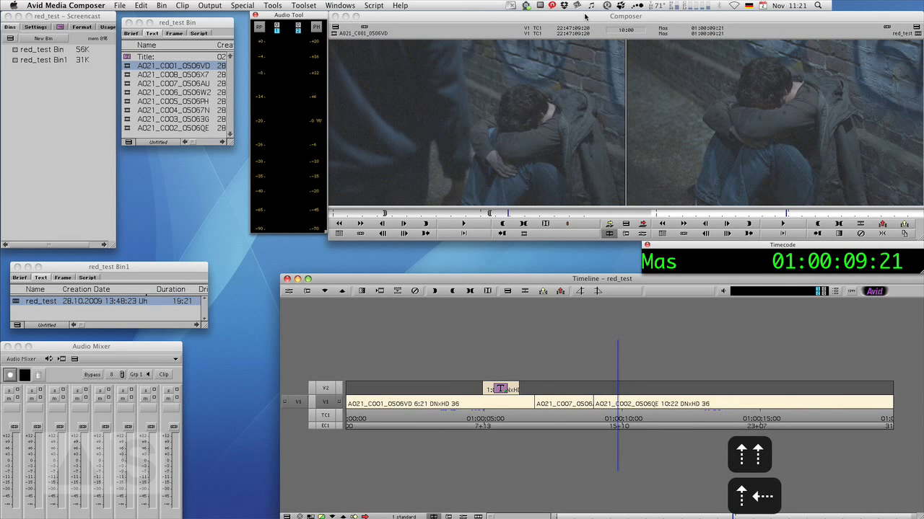
key("Right")
key("Left")
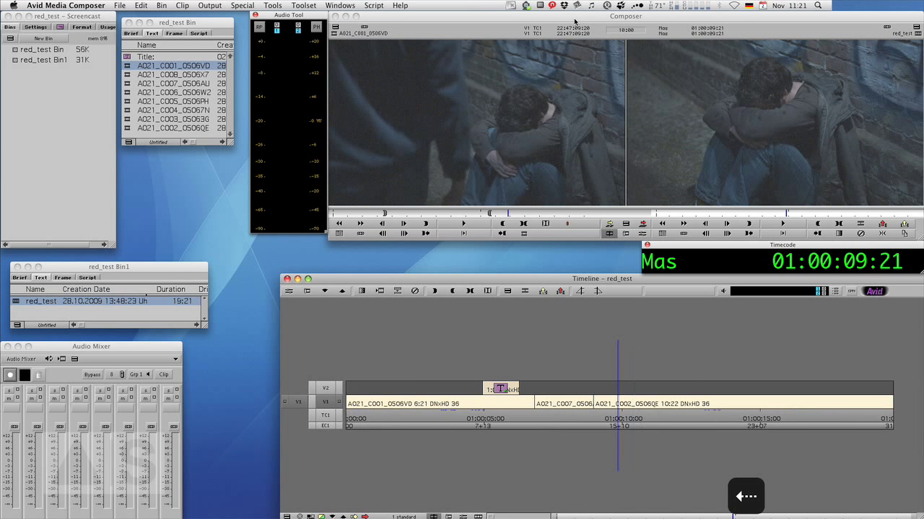
key("Down")
key("Down")
key("Down")
key("Up")
key("Up")
key("Up")
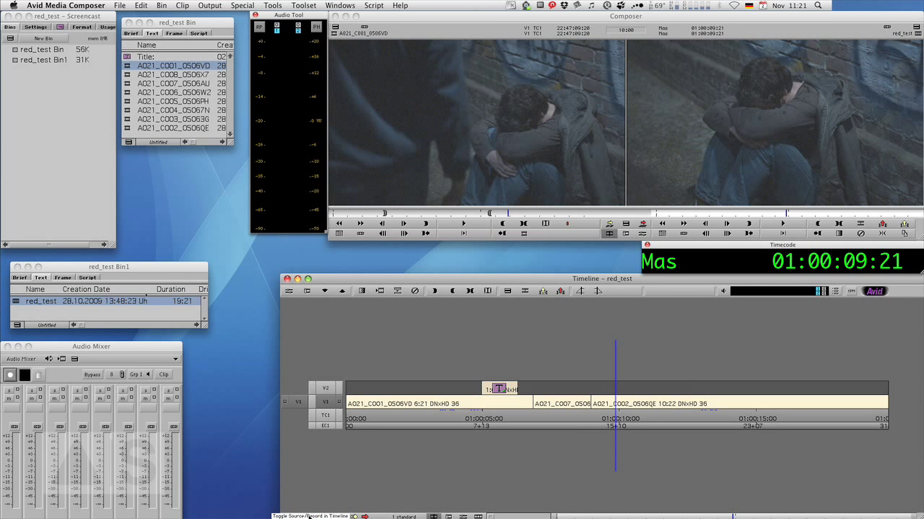
- Switch the timeline to the A021_C001_0506VD source clip and park its position indicator at 22:47:06:00
key("shift+Escape")
left_click_drag(508, 416, 345, 424)
left_click_drag(411, 419, 585, 435)
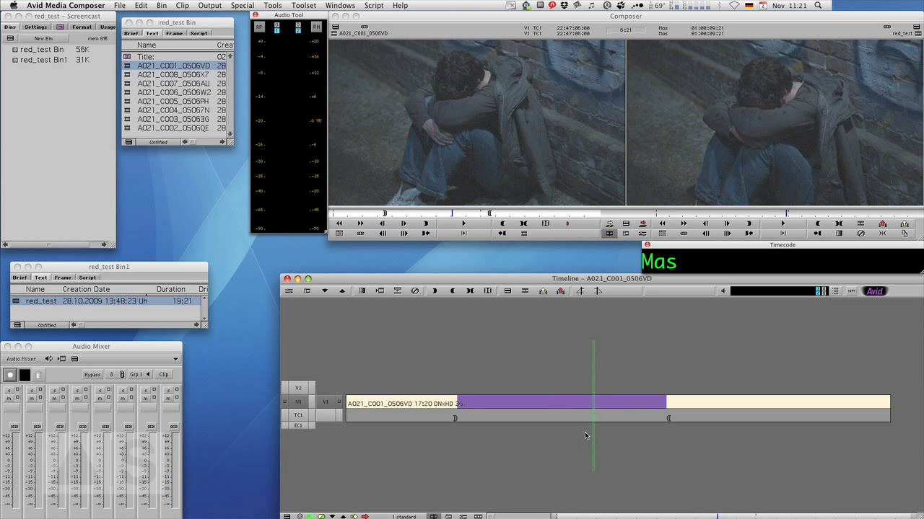
- Zoom the source clip's timeline in and out around the position indicator and switch back to the record sequence
key("Right")
key("Right")
key("Right")
key("Right")
key("Right")
key("Down")
key("Down")
key("Down")
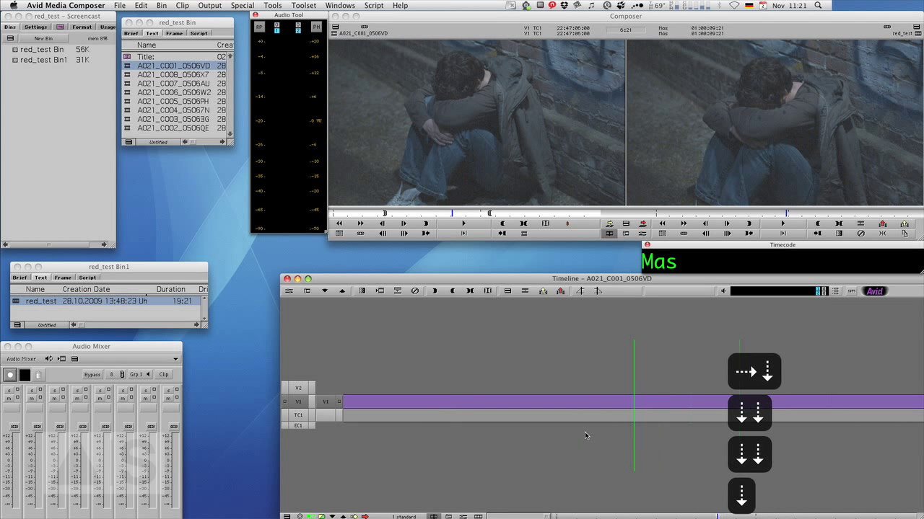
key("super+bracketleft")
key("super+bracketleft")
key("super+bracketleft")
key("super+bracketleft")
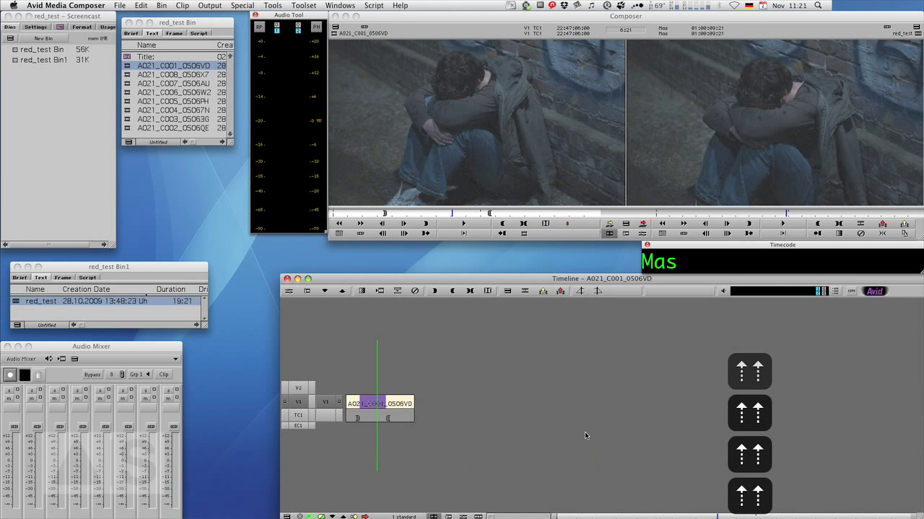
key("super+bracketright")
key("super+bracketright")
key("super+bracketright")
key("super+bracketright")
key("super+bracketleft")
key("super+bracketleft")
key("super+bracketleft")
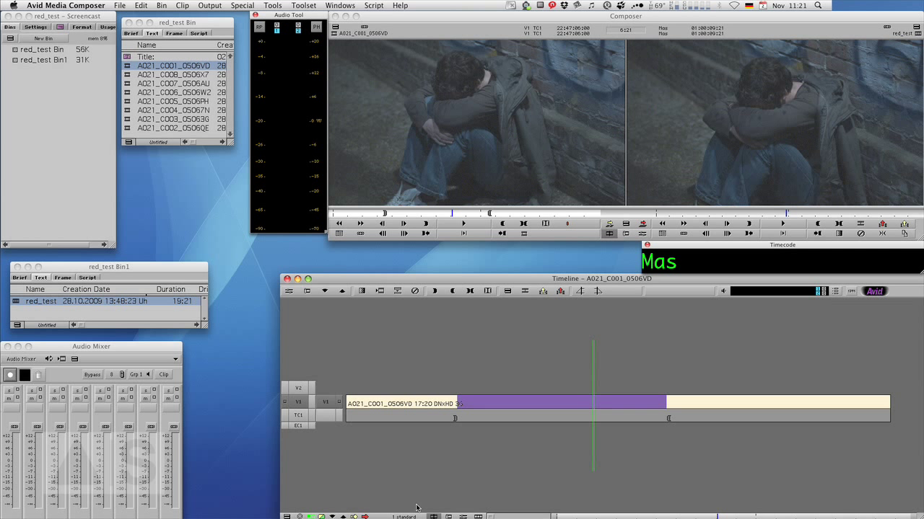
left_click(311, 517)
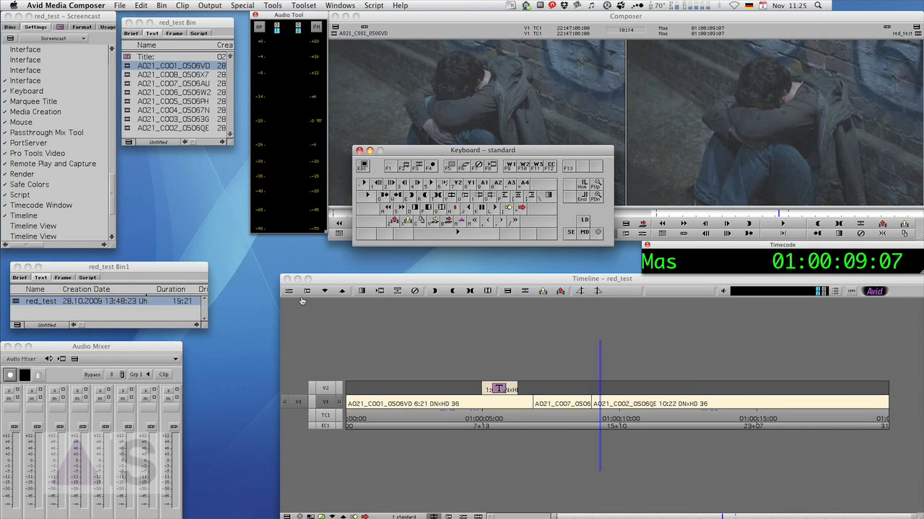
- Switch to Firefox and look over the avidscreencast.com home page with its subscription links and episodes
key("super+Tab")
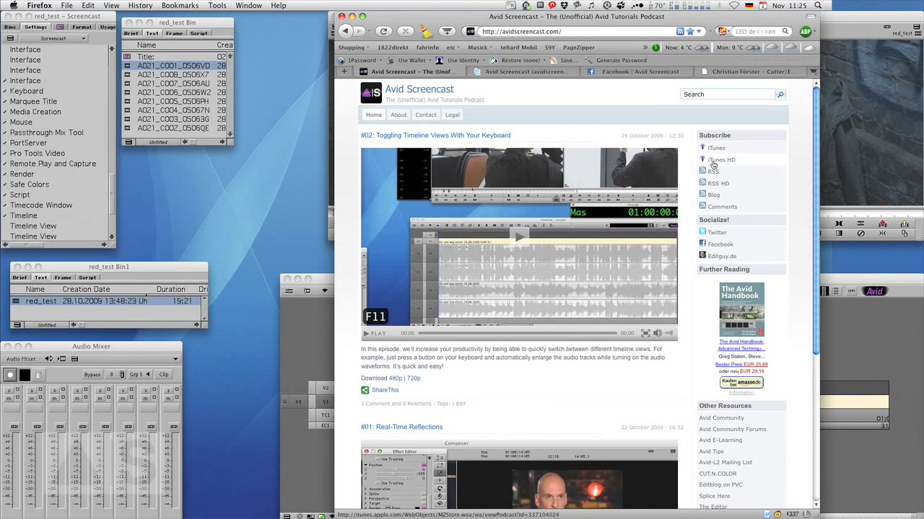
scroll(690, 304, "down", 4)
scroll(697, 288, "up", 3)
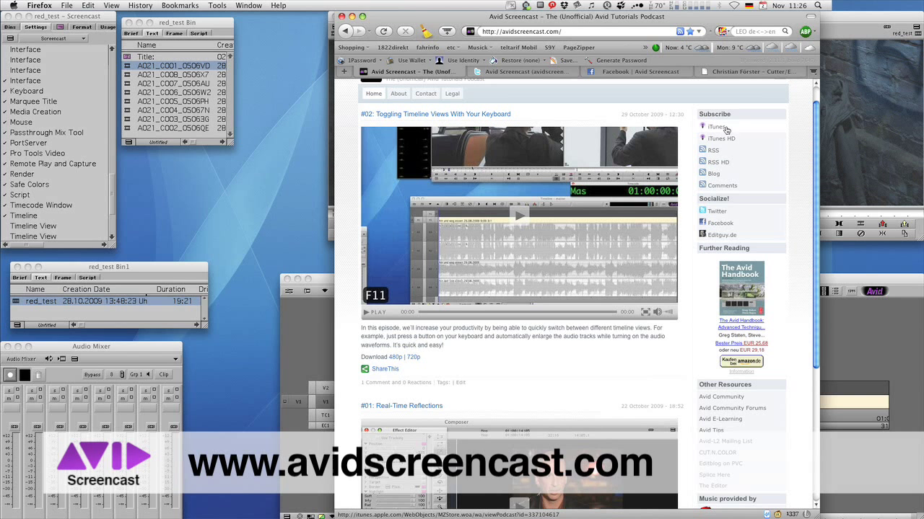
scroll(685, 217, "up", 1)
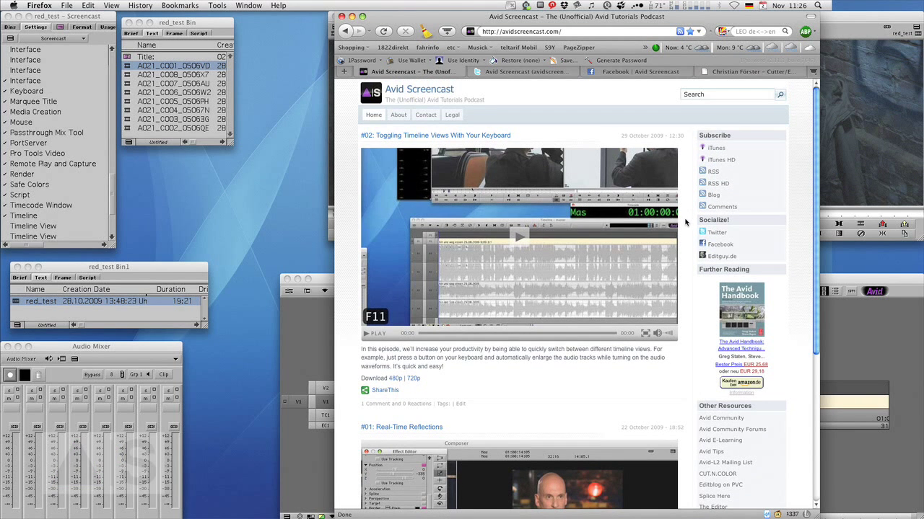
- Glance over the Avid Screencast home page again and look through the tweets on the avidscreencast Twitter page
scroll(686, 223, "down", 1)
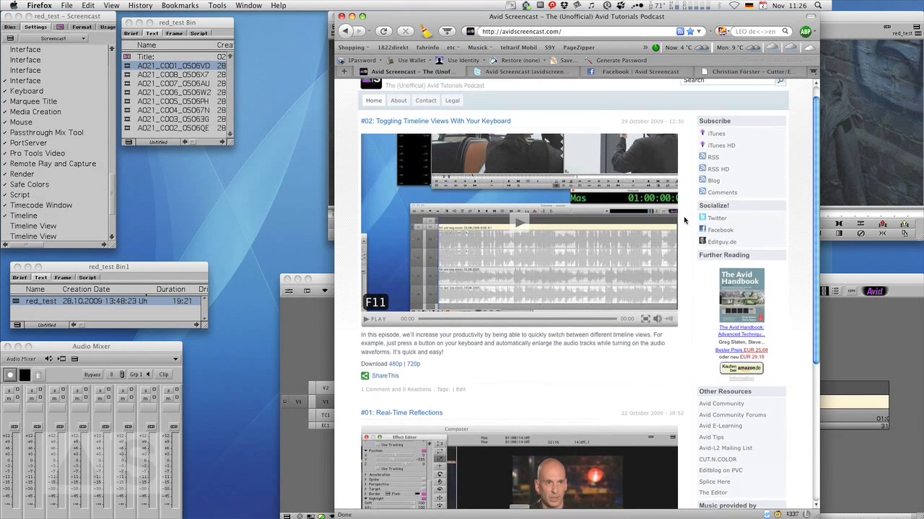
scroll(685, 208, "up", 1)
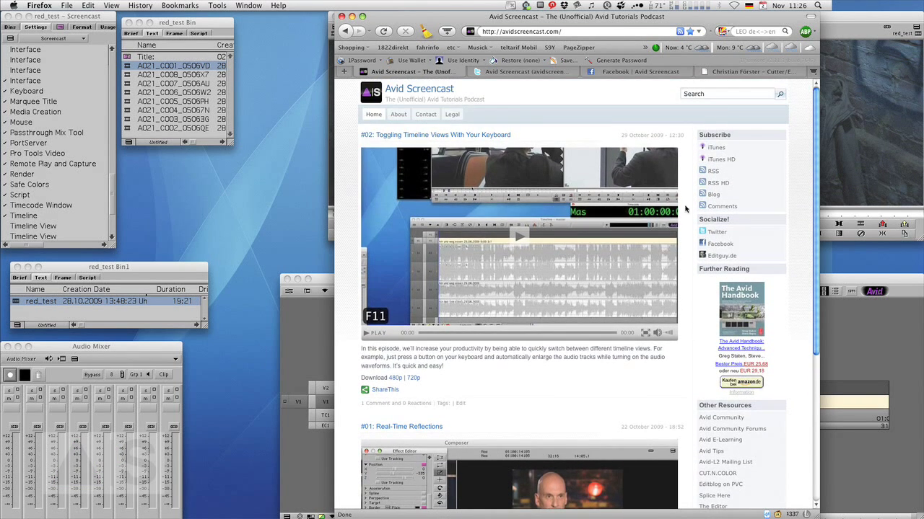
left_click(529, 72)
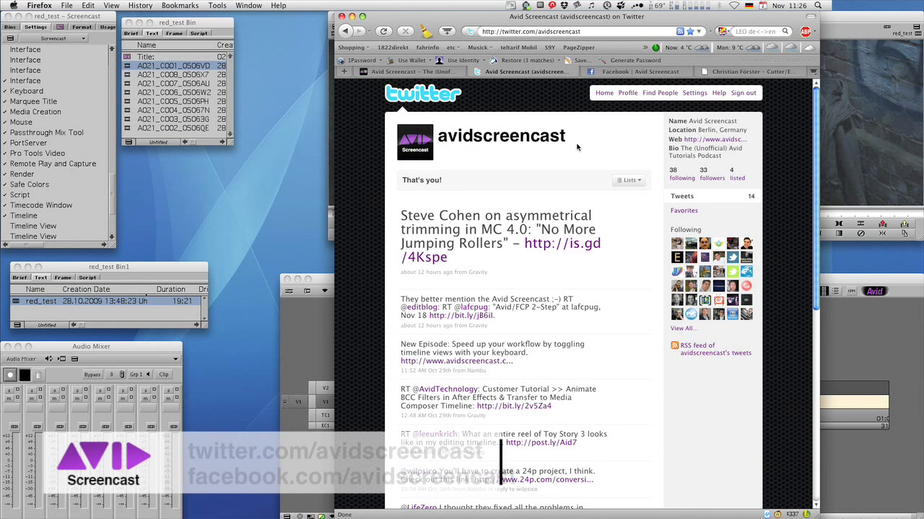
scroll(581, 173, "down", 3)
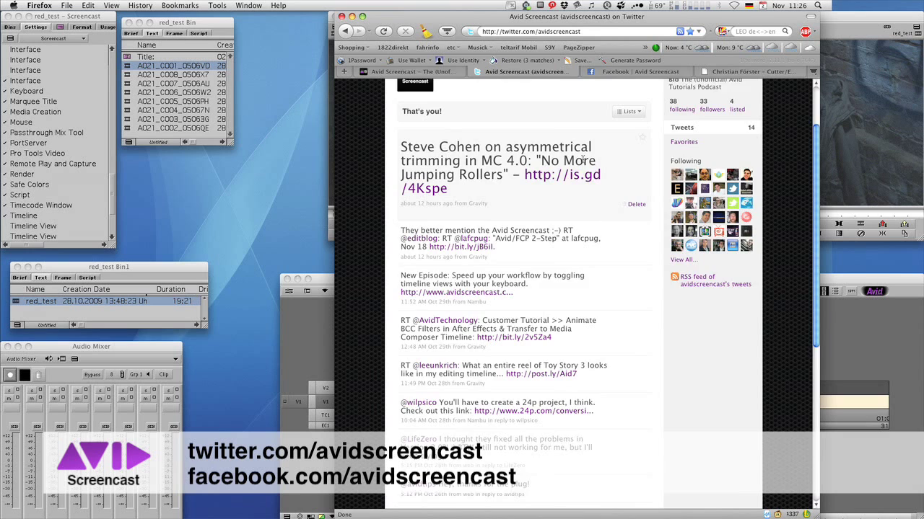
scroll(587, 175, "up", 3)
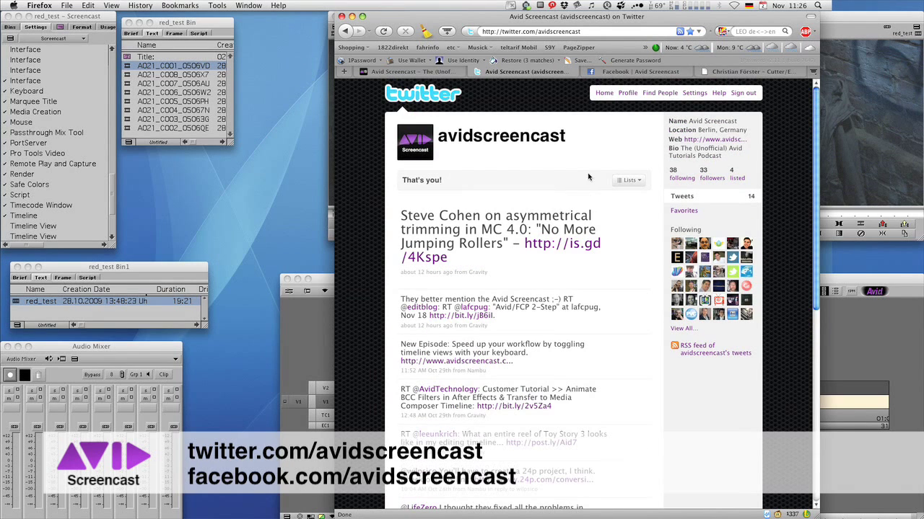
- View the Avid Screencast Facebook page and look through the news and selected works on the editguy.de site
left_click(636, 73)
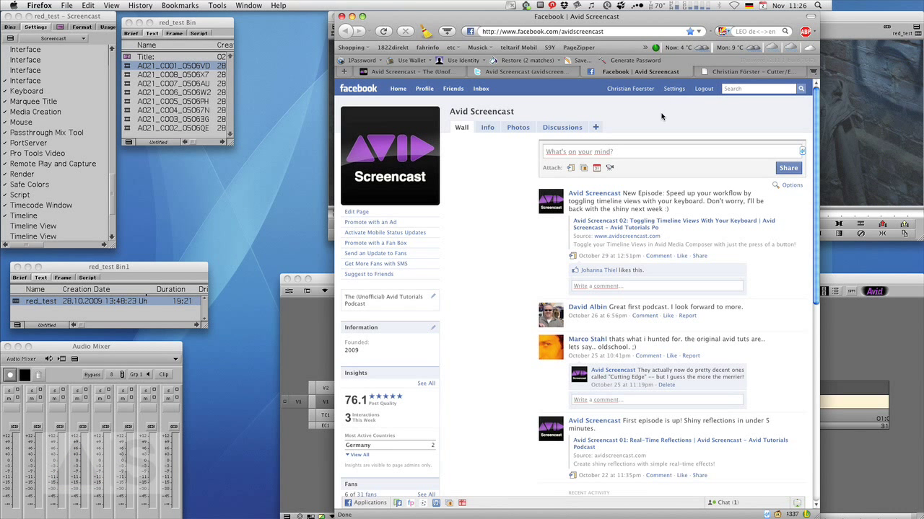
left_click(734, 73)
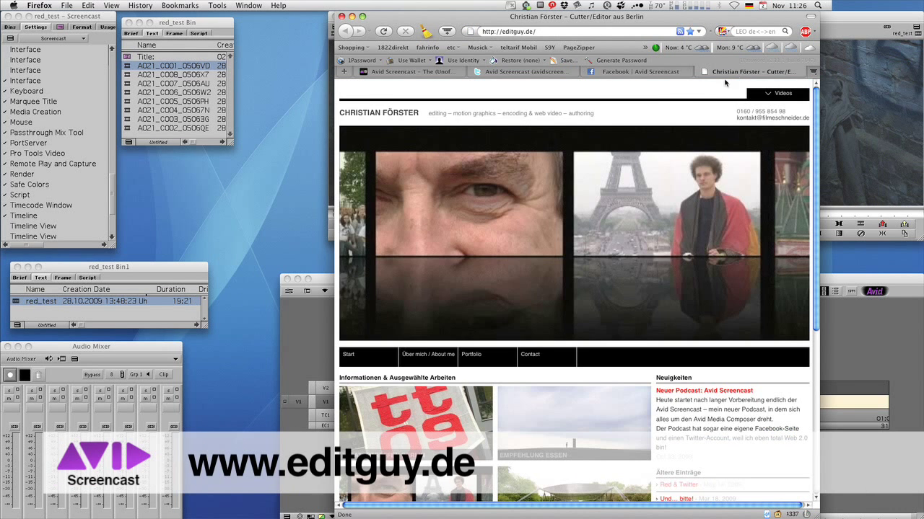
scroll(489, 333, "down", 6)
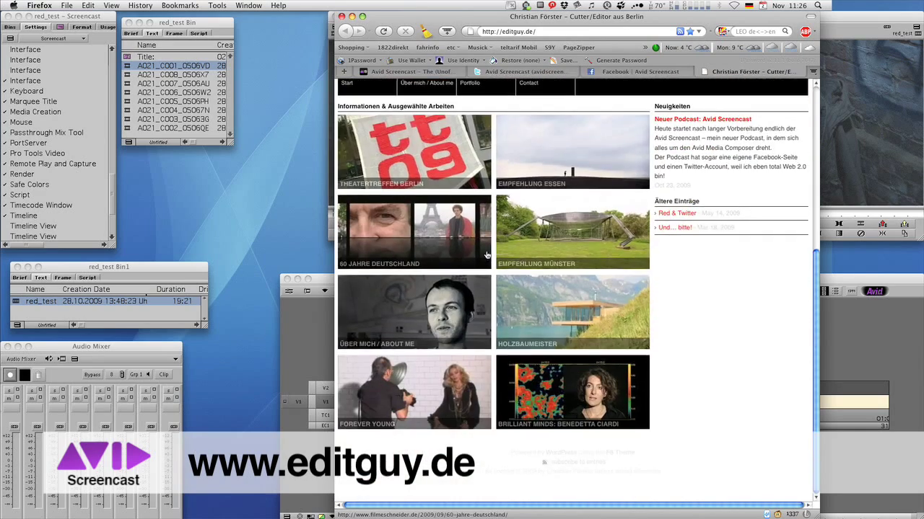
scroll(487, 255, "up", 6)
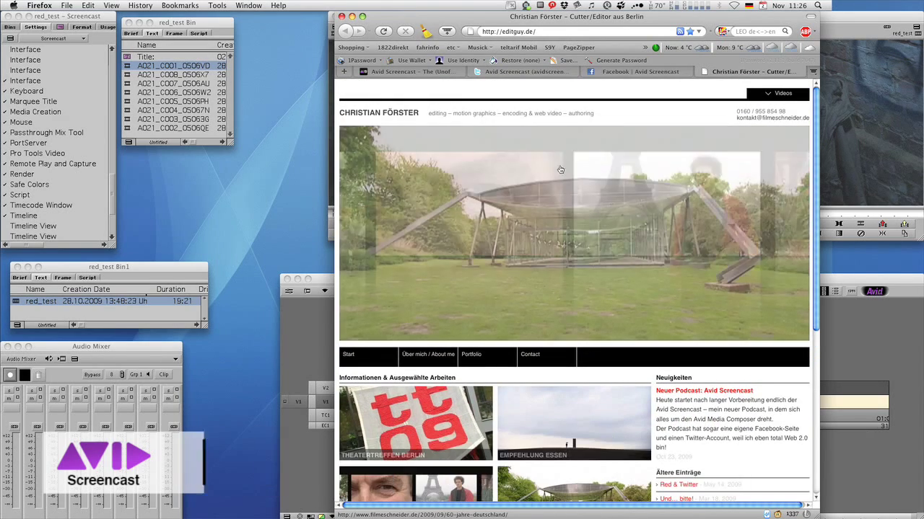